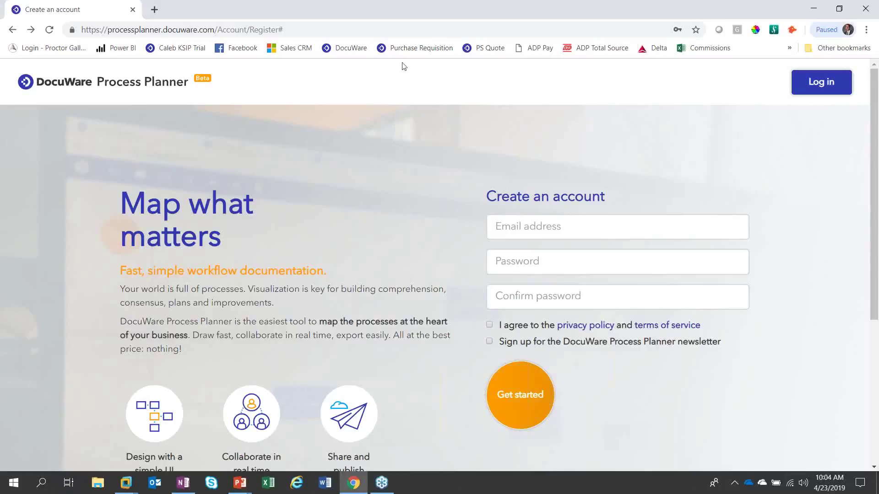
Step: Sign in with the saved credentials and create a new diagram titled 'AP Basic version II'
left_click(829, 93)
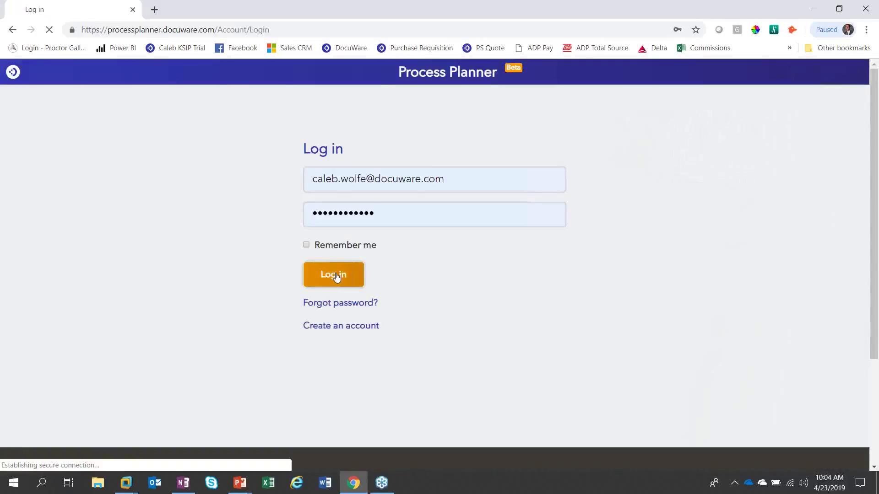
left_click(338, 276)
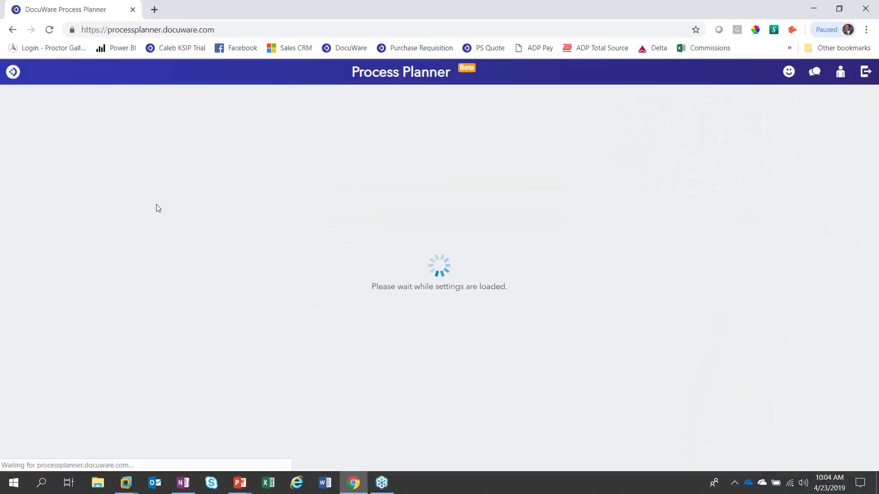
left_click(73, 103)
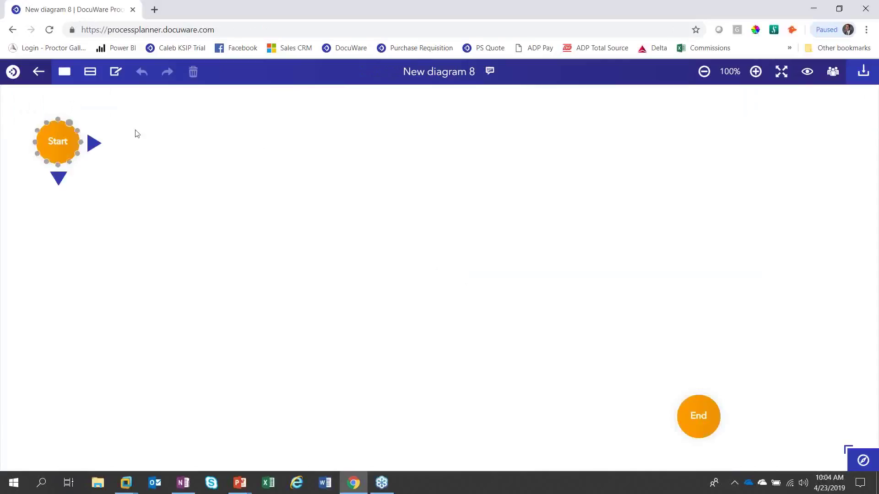
left_click(441, 71)
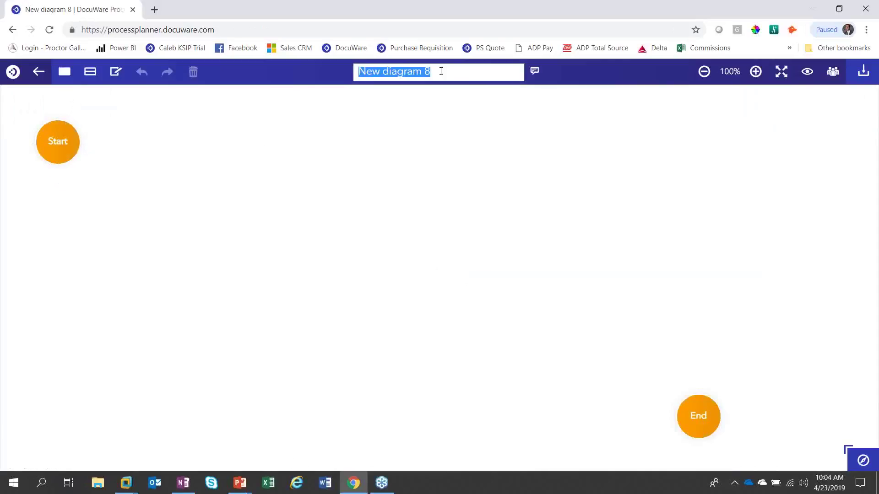
type("AP ")
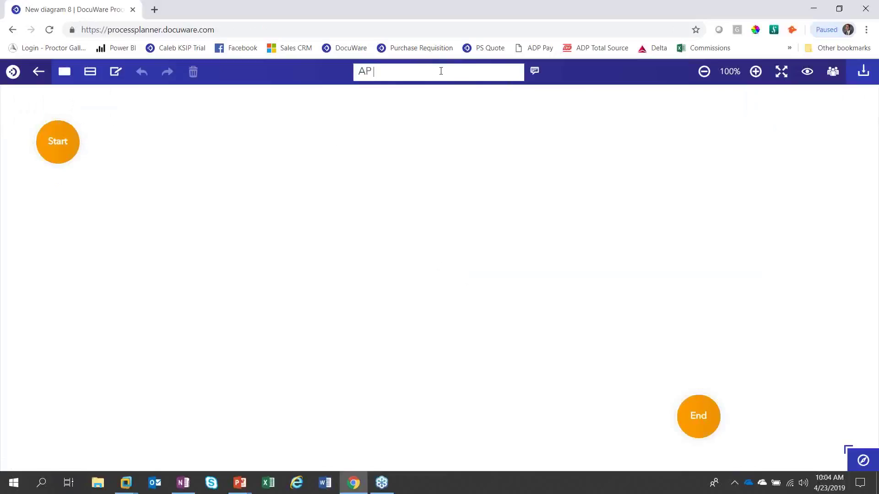
type("Basic version II")
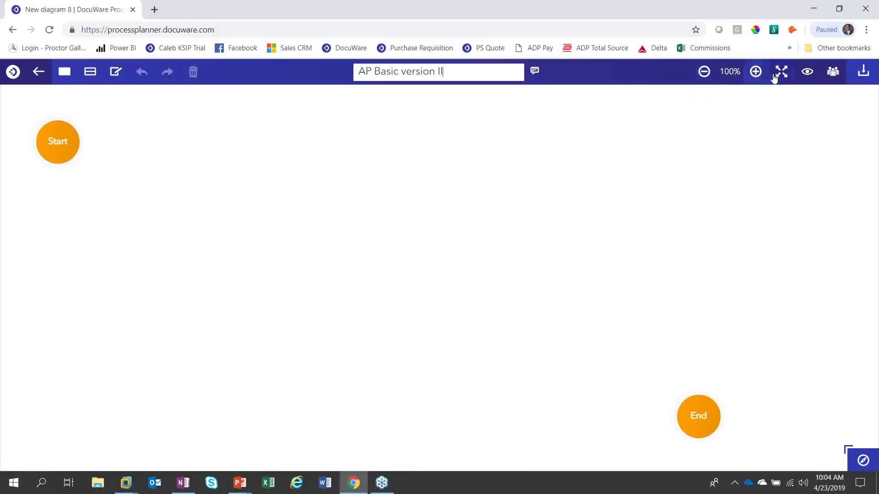
left_click(807, 74)
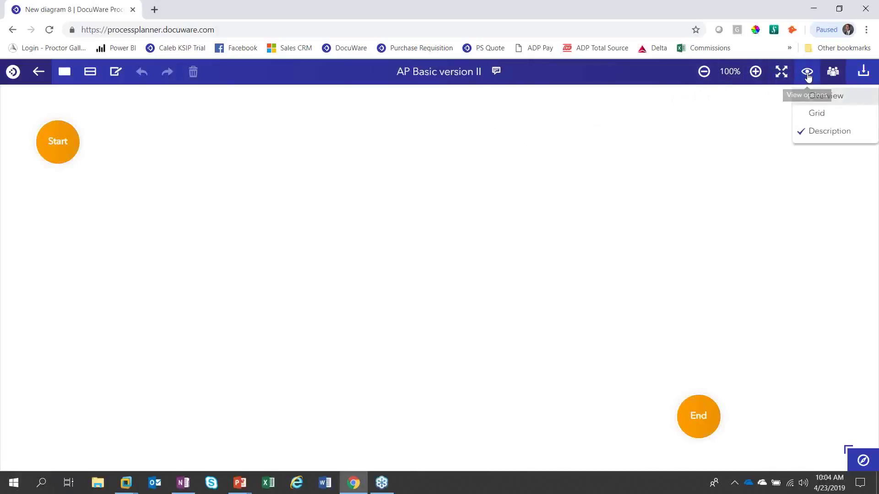
left_click(816, 113)
left_click(807, 72)
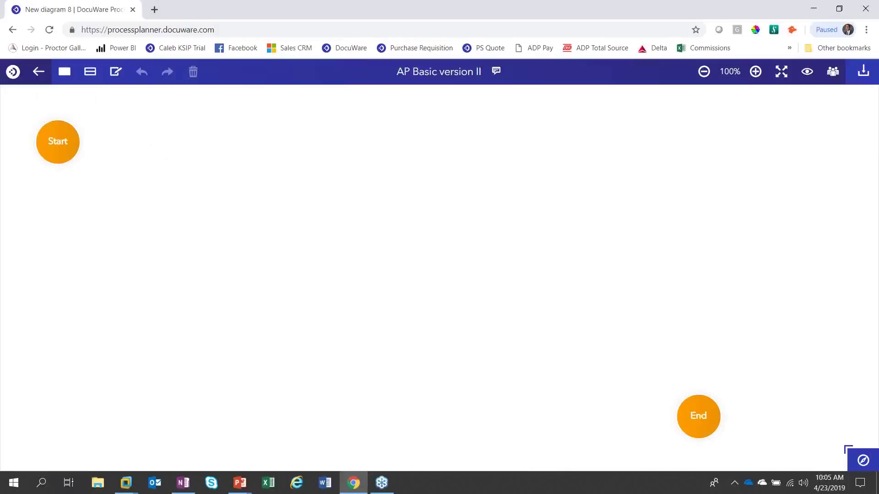
Step: Add a step connected after Start and label it 'Invoice Received'
left_click(63, 142)
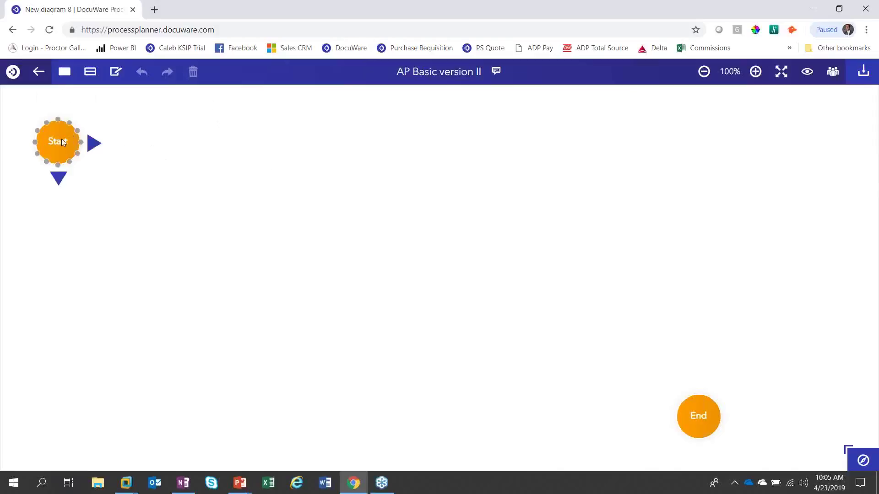
left_click(94, 144)
left_click(154, 146)
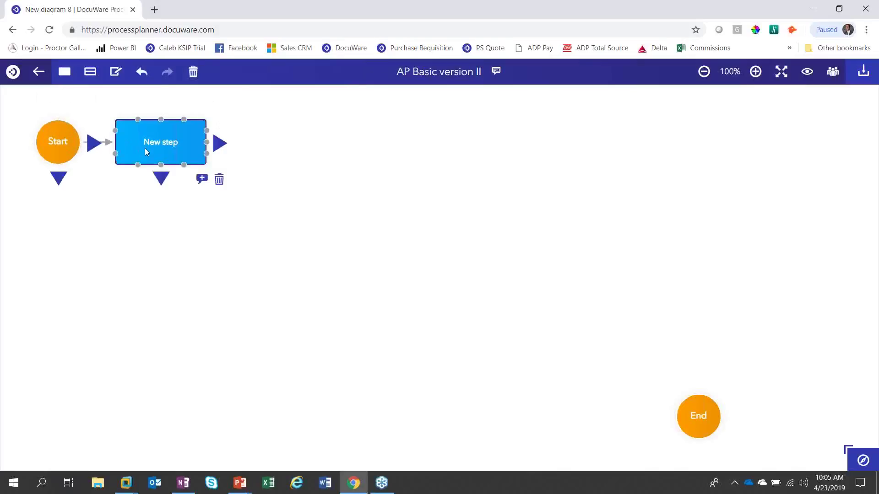
double_click(163, 143)
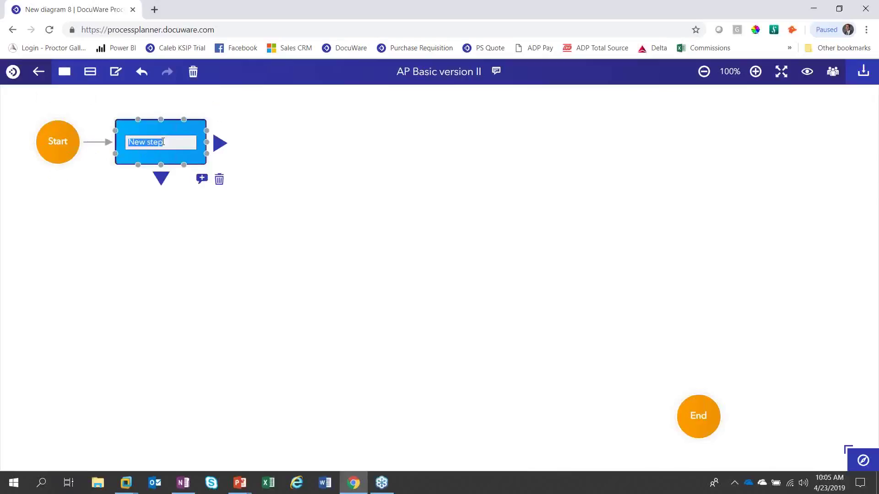
type("Invoice Received")
Step: Add another connected step after Invoice Received, labelled 'Store in DocuWare'
left_click(221, 143)
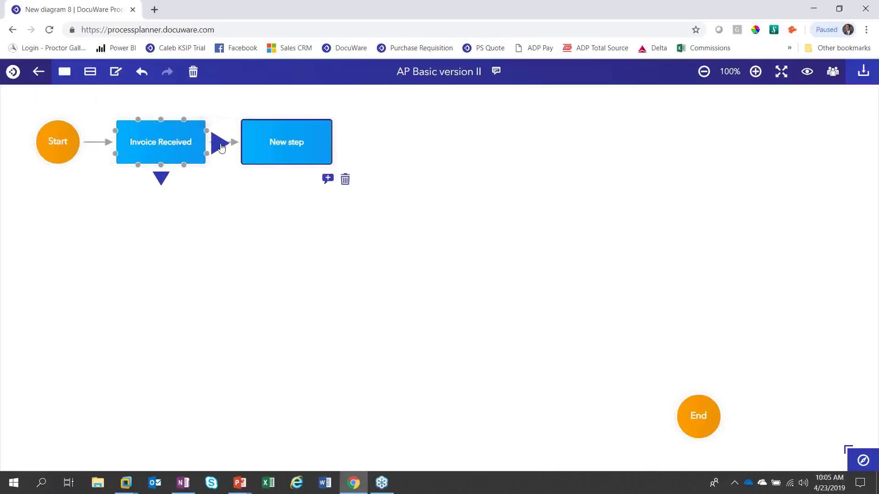
double_click(288, 143)
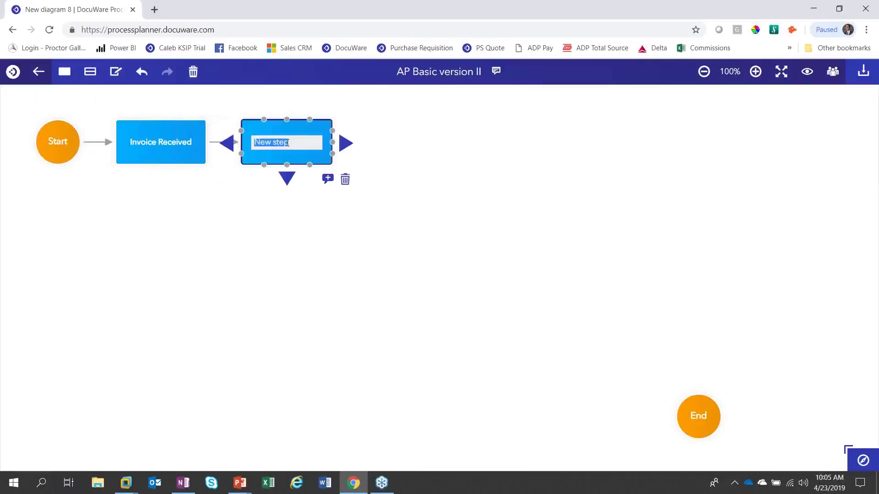
type("Store in")
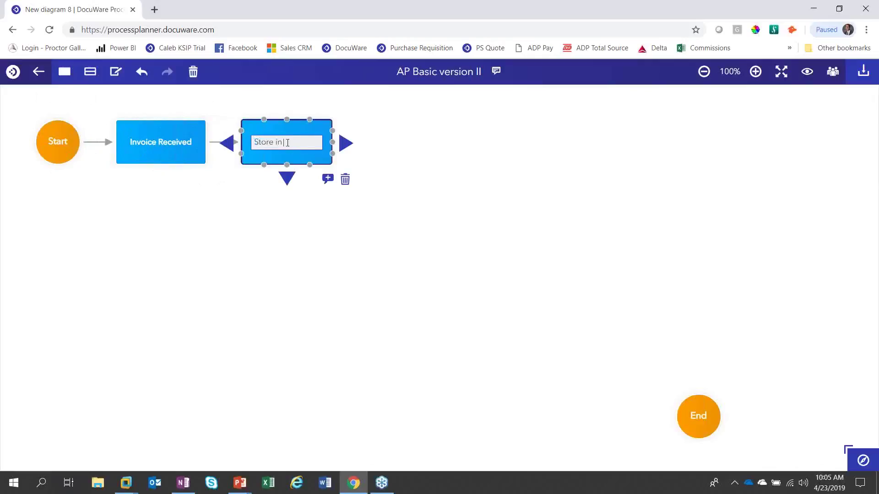
type(" DocuWare")
Step: Replace the extra step with a new 'Store in DocuWare' step after Invoice Received
left_click(344, 180)
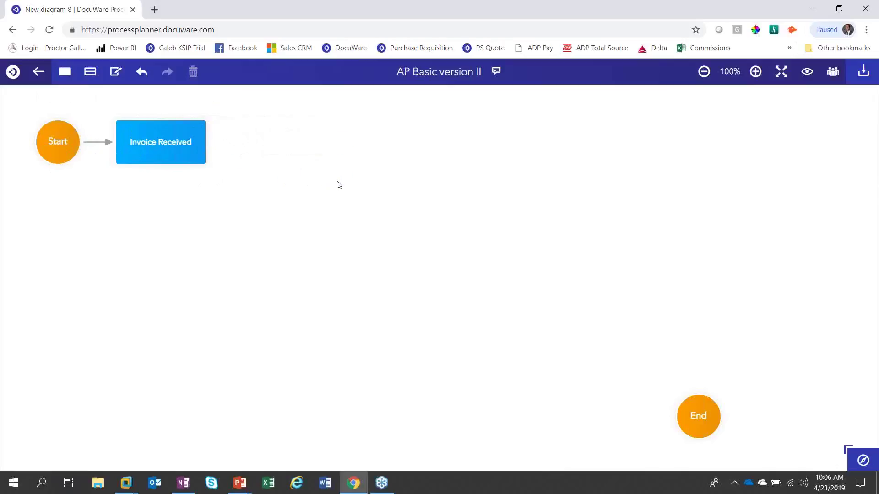
left_click(201, 139)
left_click(222, 143)
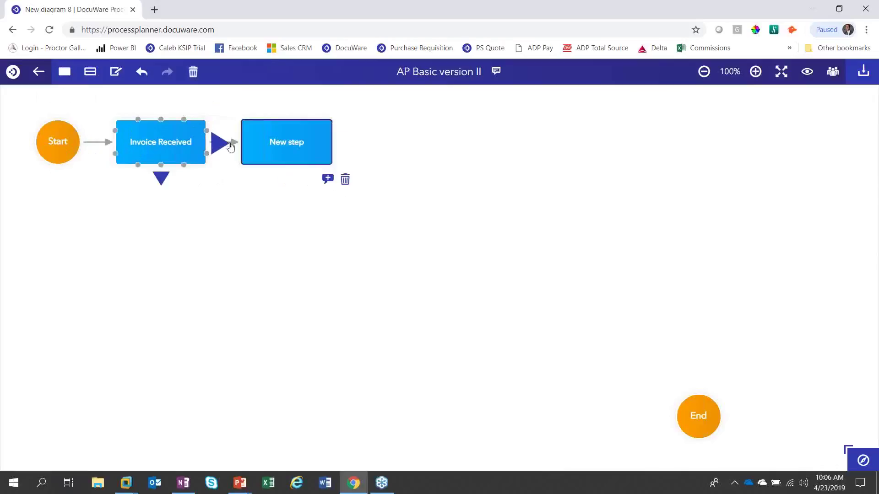
double_click(281, 144)
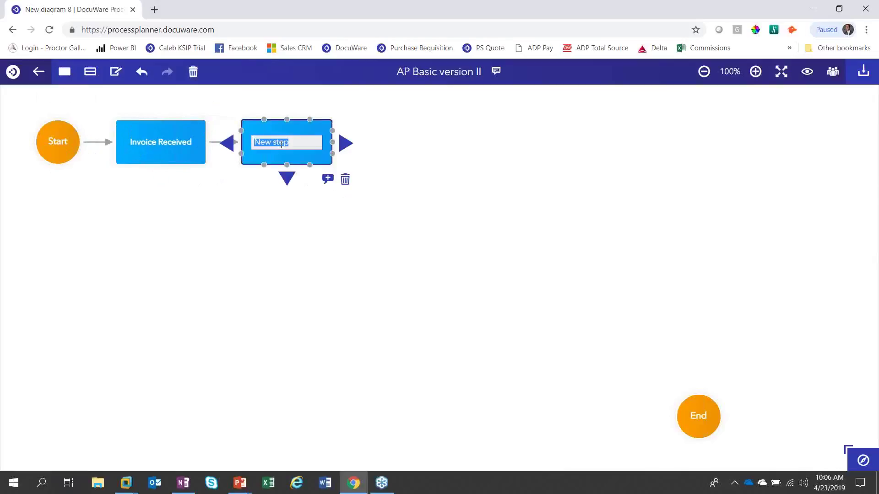
type("Store in DocuWare")
Step: Describe Store in DocuWare as 'Email - Store Automatically' and 'Paper - Scan' on two lines
left_click(328, 179)
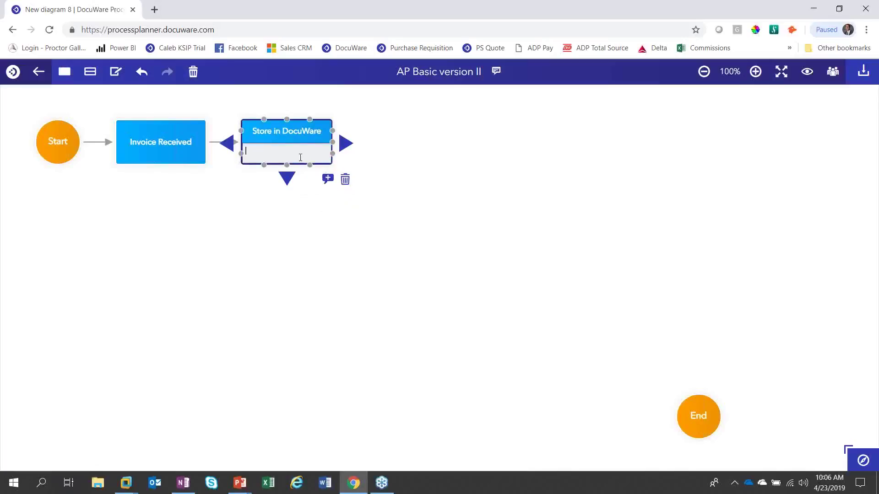
type("Email - Store Automatically")
key("Return")
type("Paper - Scan")
left_click(310, 260)
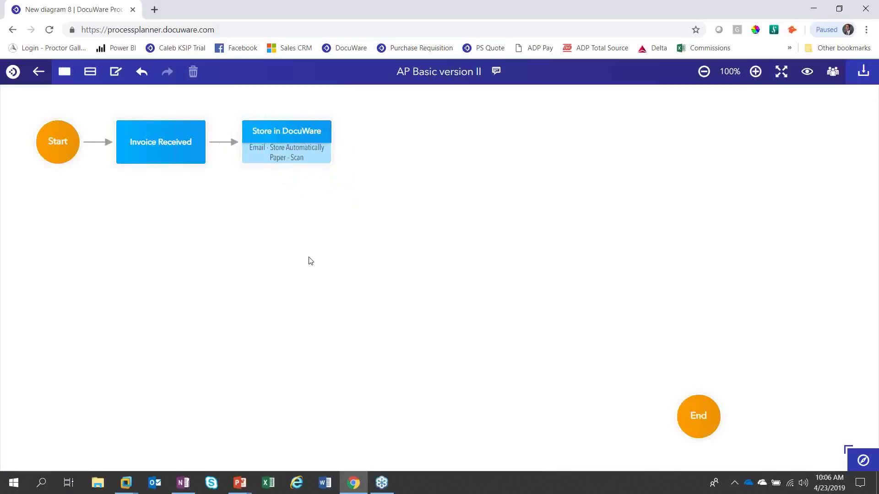
left_click(276, 158)
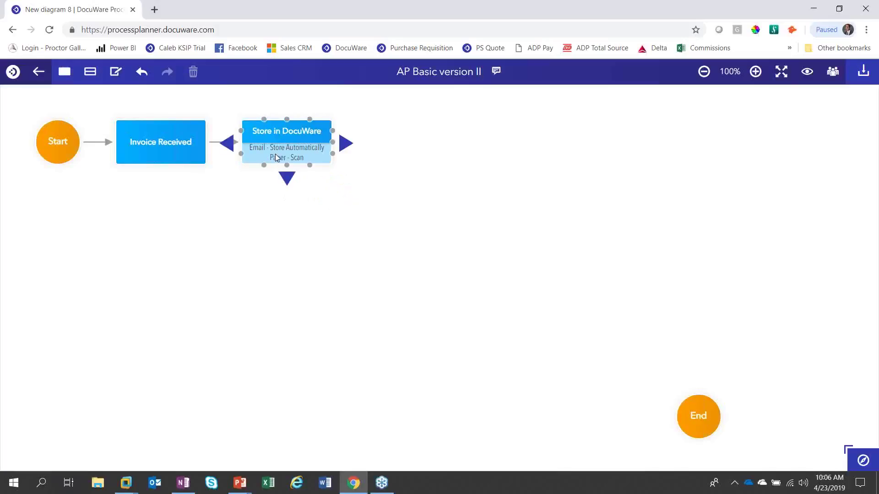
Step: Add a step connected below Store in DocuWare and label it 'Assign to Accounting'
left_click(287, 179)
left_click(291, 224)
double_click(290, 225)
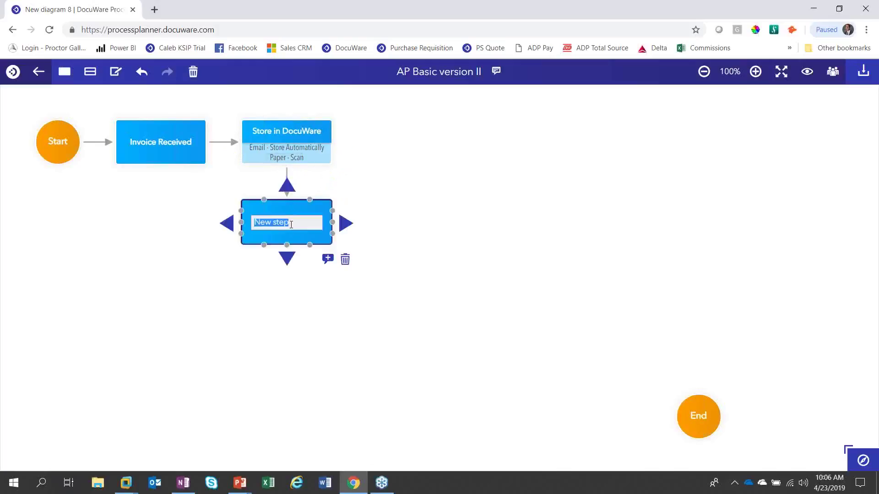
type("Assign to Acco")
type("unting")
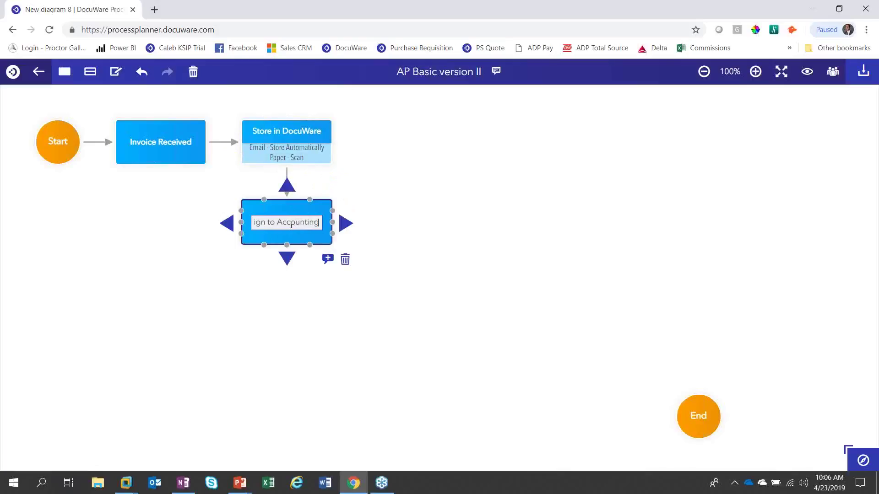
key("Return")
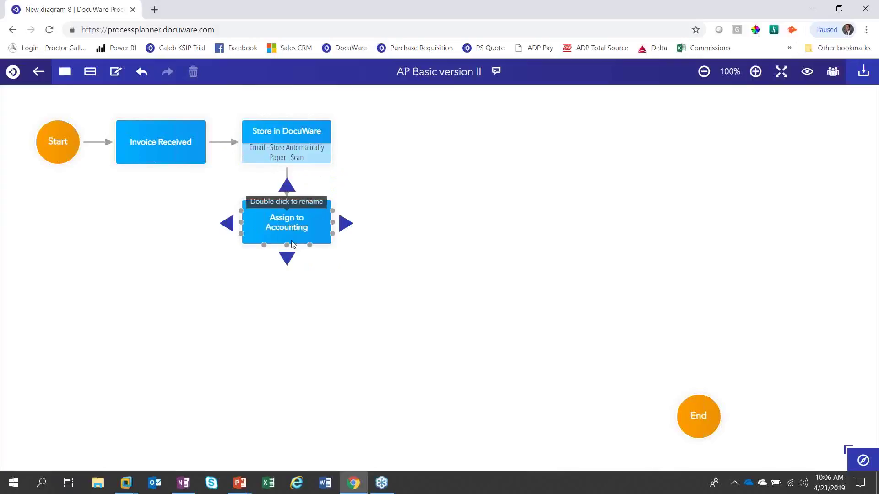
left_click(288, 301)
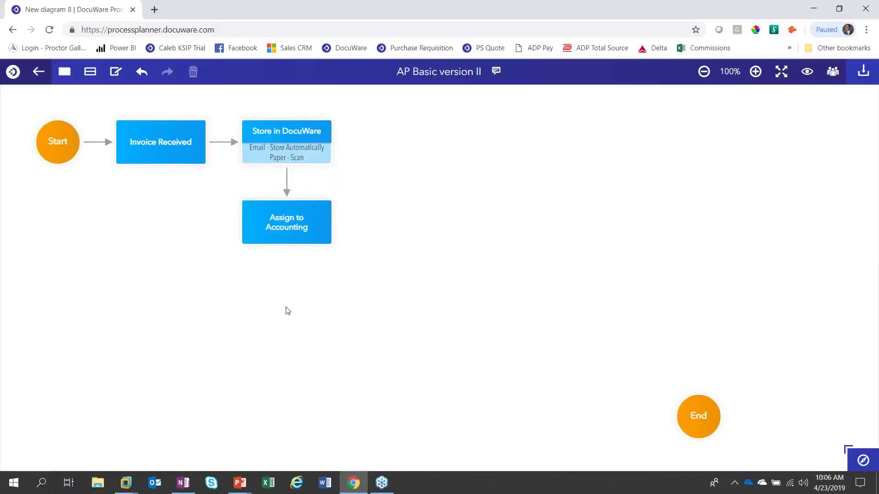
Step: Add two swimlane sections, placing Assign to Accounting in the lower lane
left_click(92, 76)
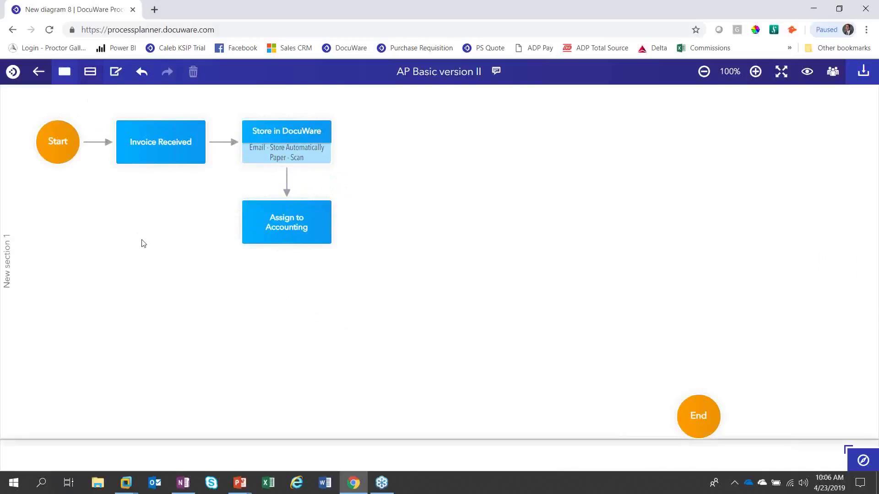
left_click_drag(194, 439, 203, 189)
left_click(269, 238)
left_click_drag(269, 237, 275, 249)
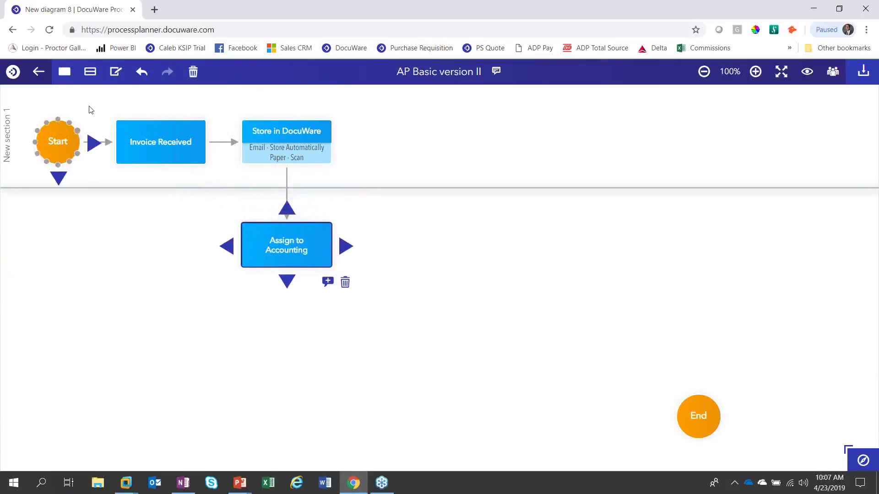
left_click(90, 72)
left_click_drag(172, 441, 161, 304)
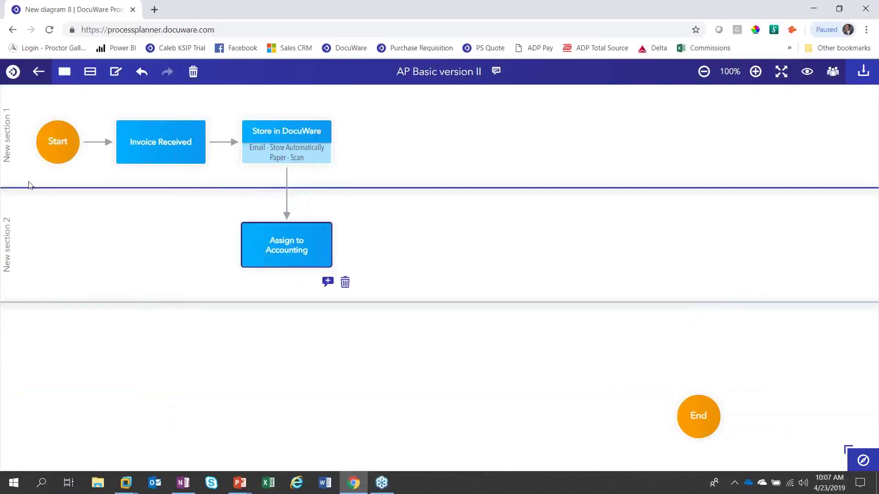
Step: Name the first lane 'Intake' and the second lane 'Accounting'
double_click(7, 146)
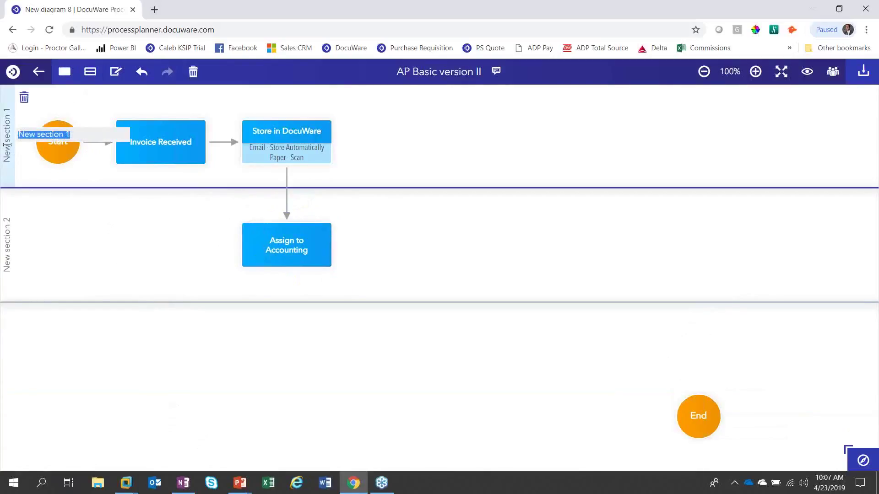
type("Intake")
key("Return")
double_click(13, 249)
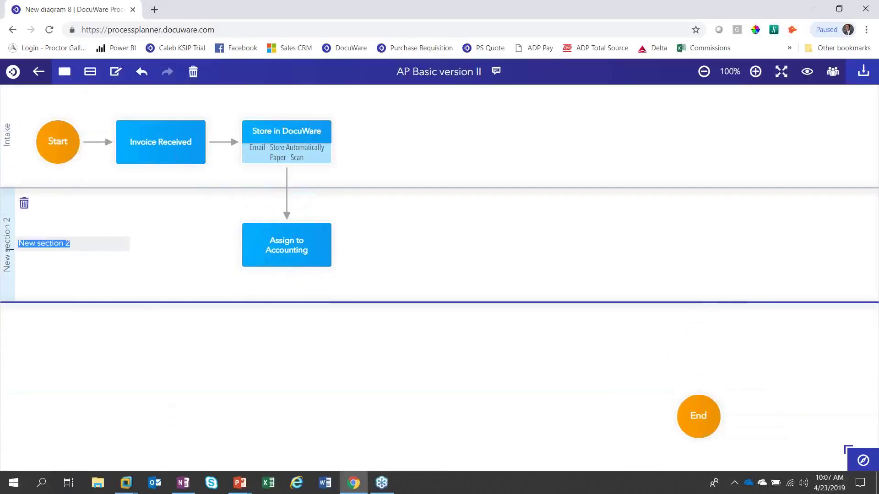
type("Accounting")
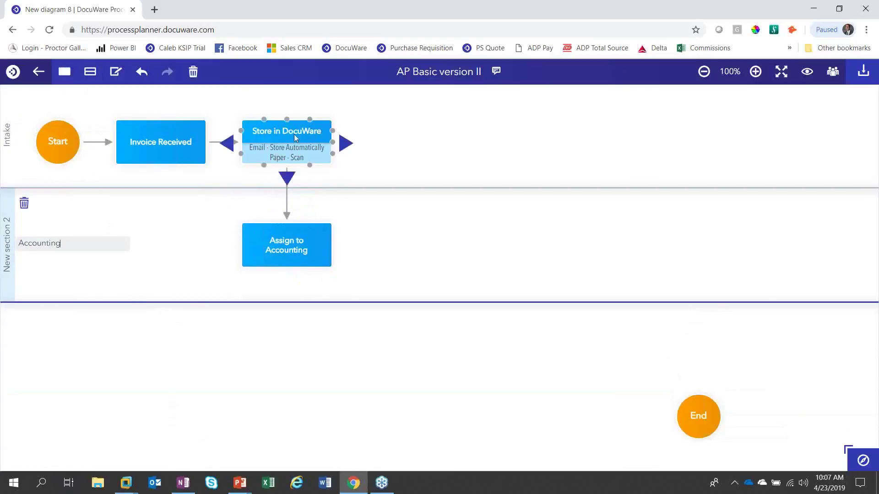
Step: Add an 'Assign Cost Center' step connected after Assign to Accounting
left_click(348, 247)
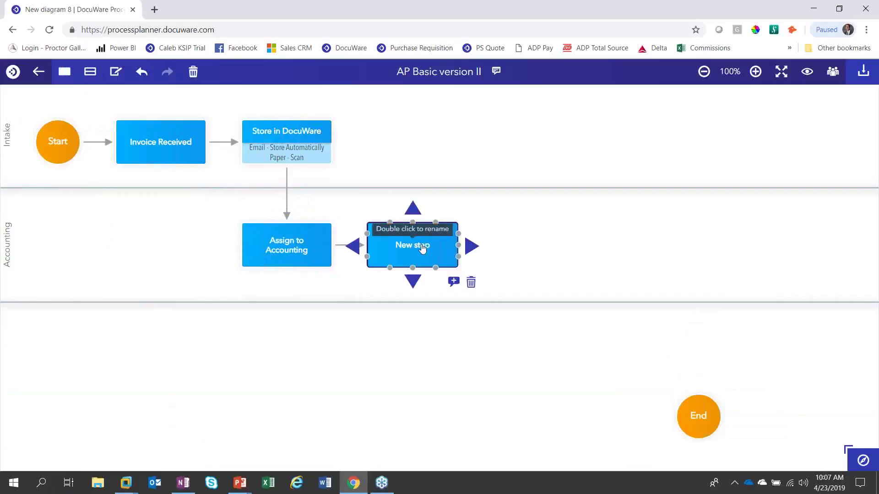
double_click(421, 245)
type("Assign Cost")
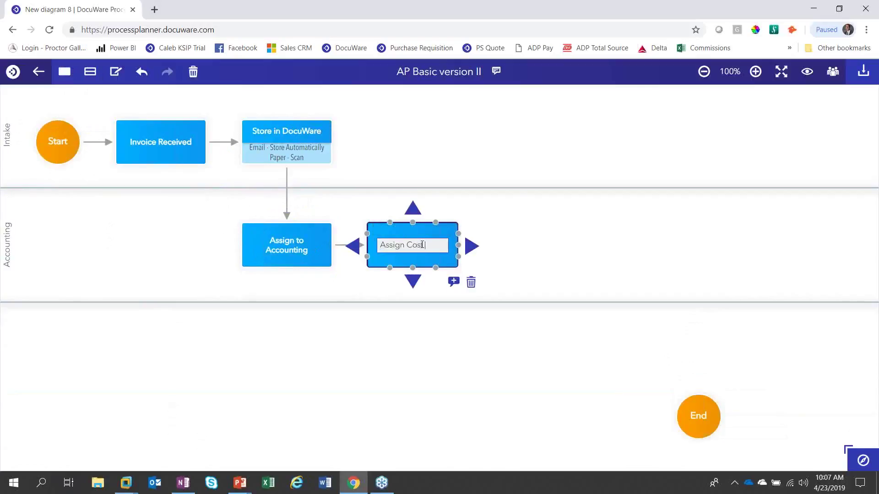
type(" Center")
left_click(492, 186)
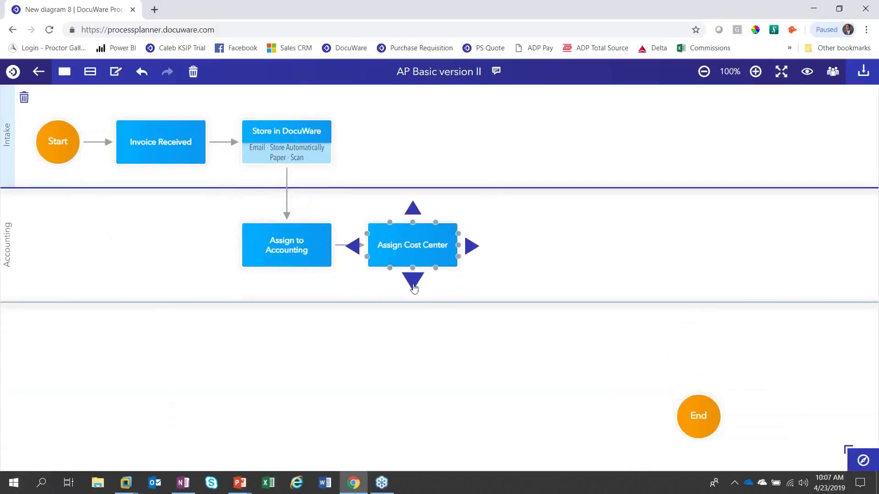
Step: Add a 'Manager Approval' step connected below Assign Cost Center
left_click(414, 282)
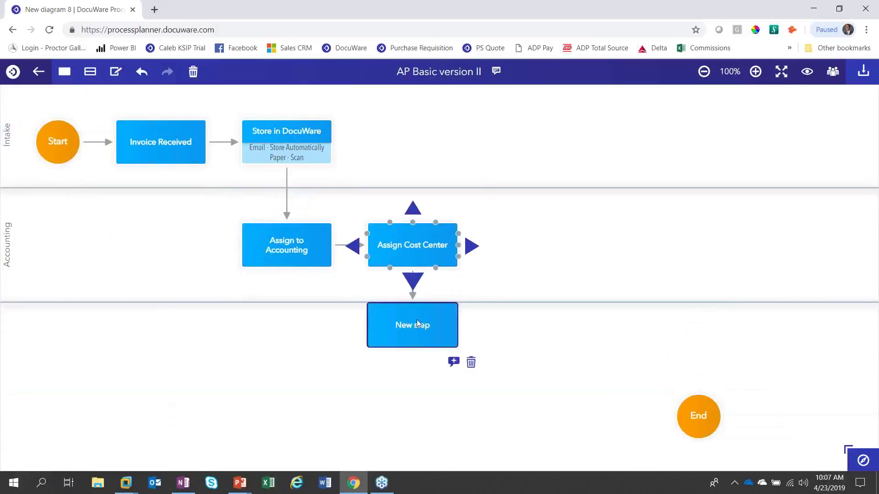
double_click(412, 347)
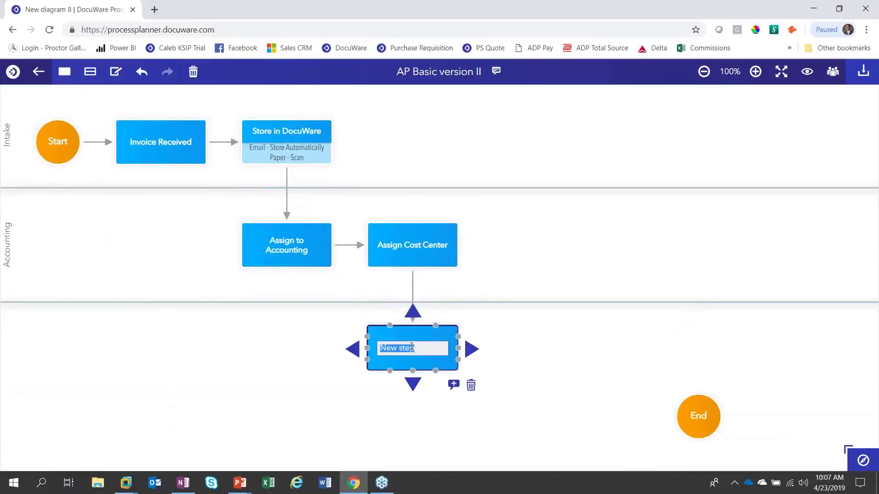
type("A")
key("BackSpace")
type("Manager Approval")
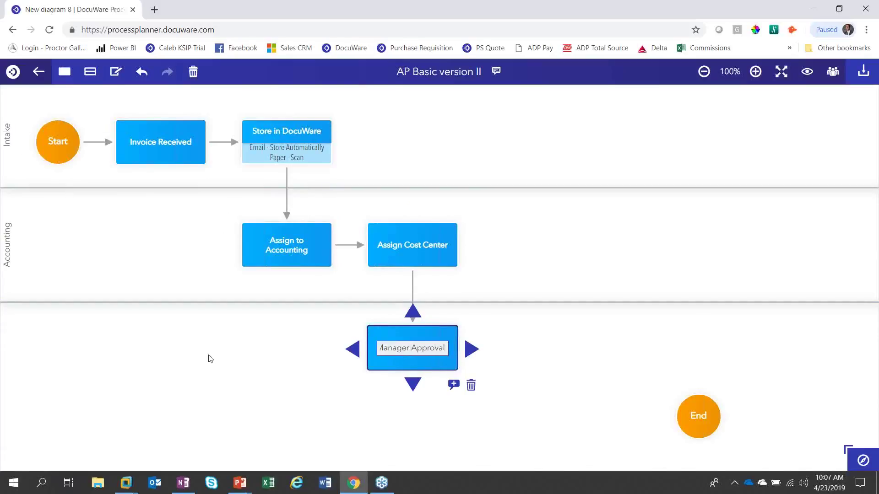
Step: Add a third swimlane around Manager Approval and name it '1st Level Approval'
left_click(204, 363)
scroll(209, 365, "down", 1)
scroll(188, 306, "down", 5)
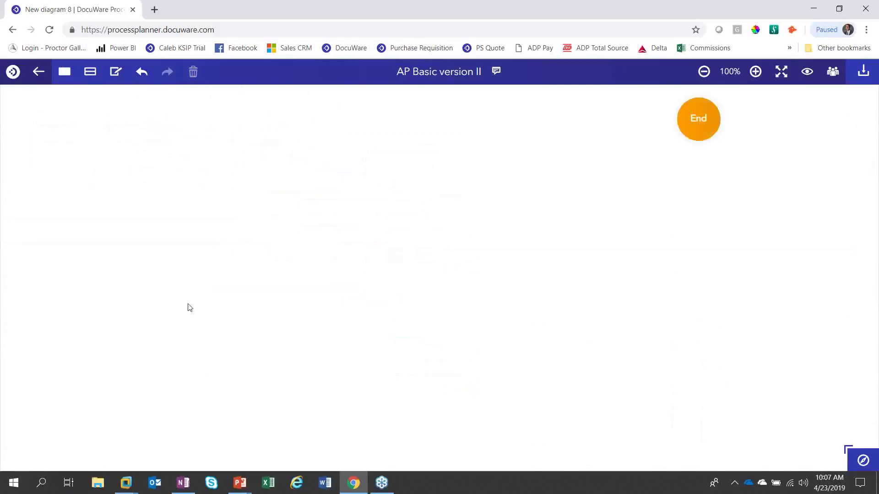
scroll(189, 306, "up", 6)
left_click(90, 73)
scroll(178, 337, "down", 1)
scroll(176, 270, "down", 2)
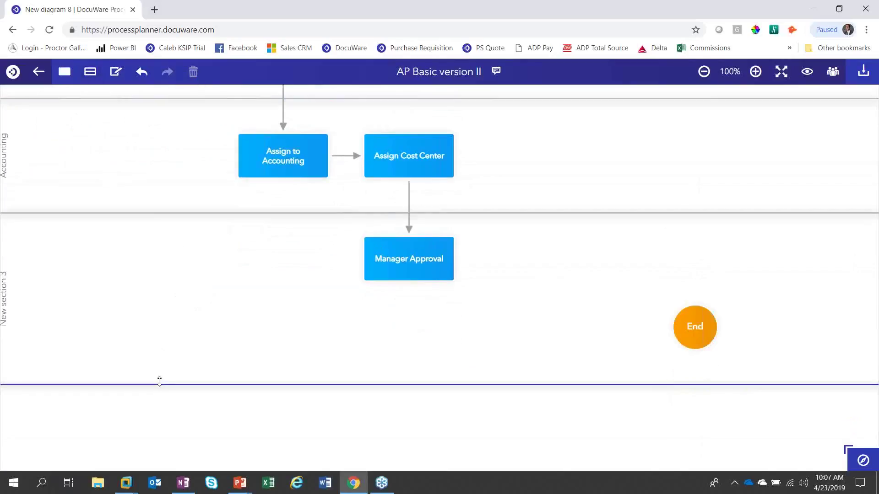
left_click_drag(158, 384, 171, 304)
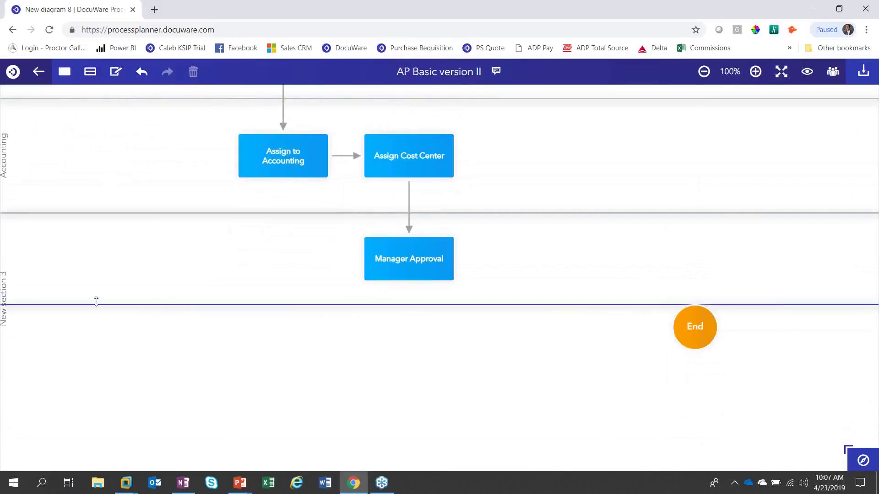
left_click(9, 274)
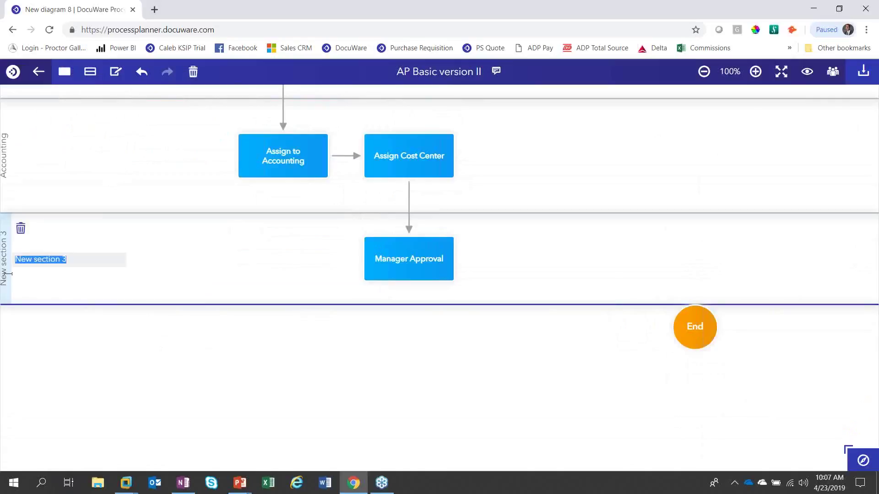
type("1st Level Approval")
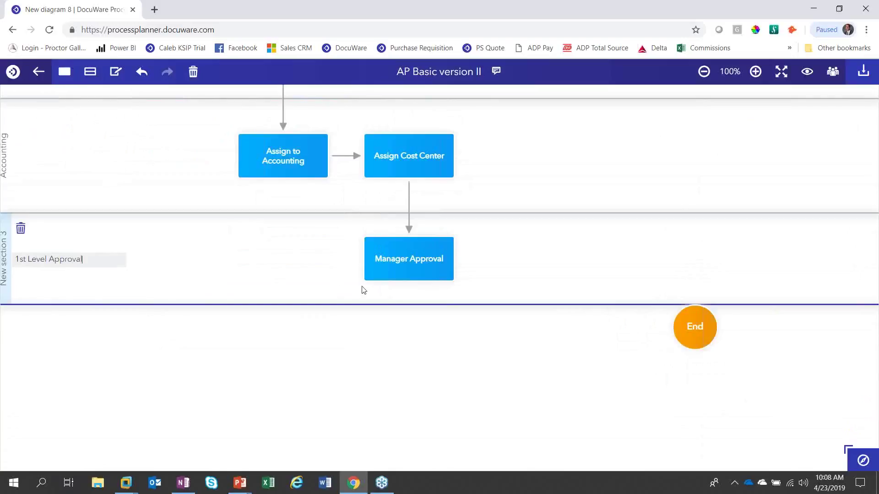
Step: Add an 'Amount > $5,000' step after Manager Approval with 'CFO Approval' below it
mouse_move(442, 266)
left_click(469, 259)
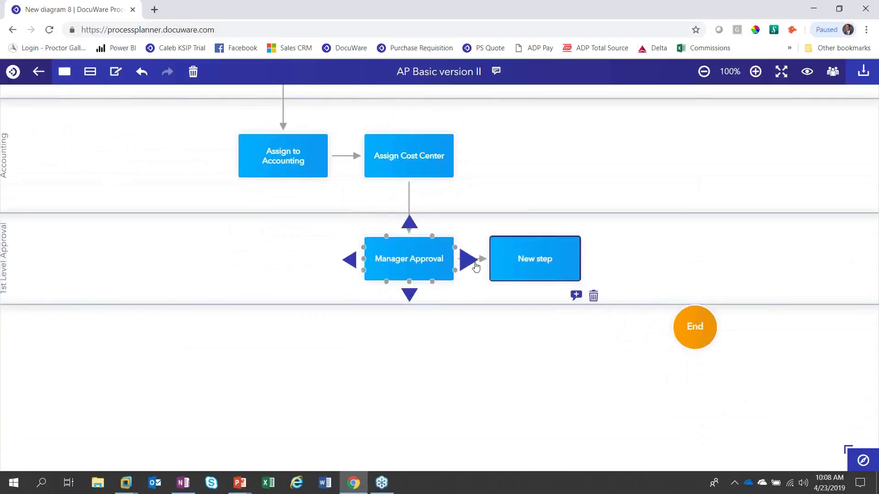
double_click(547, 264)
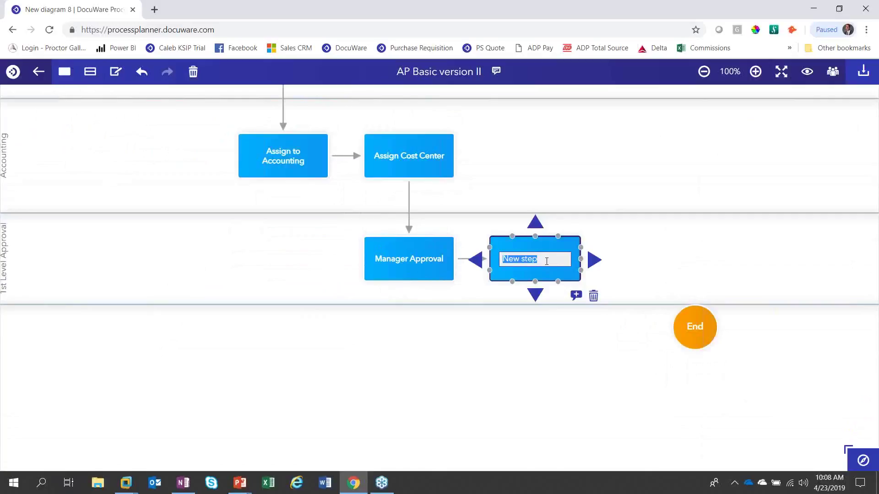
type("Amount > $5,000")
left_click_drag(539, 241, 594, 247)
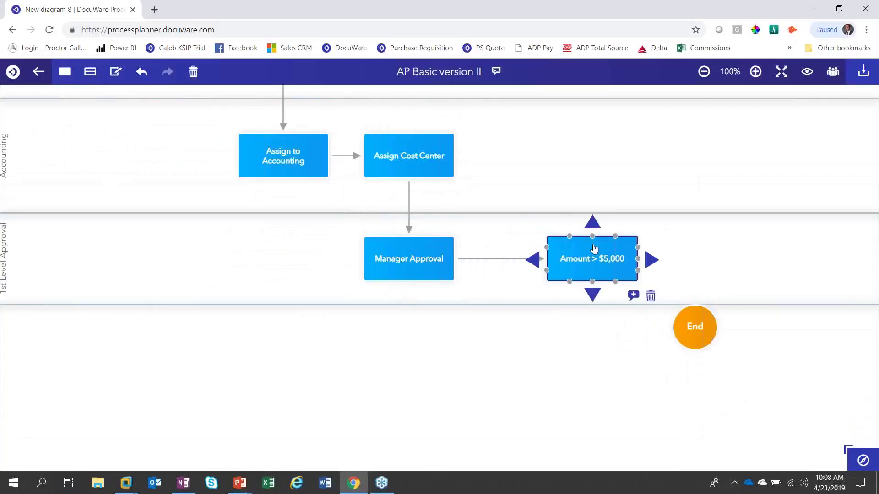
left_click(592, 291)
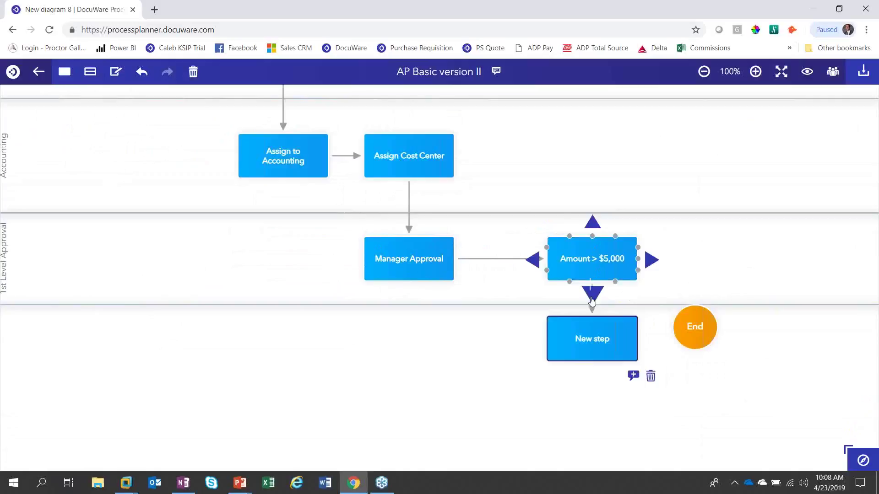
double_click(590, 353)
type("CFO Approval")
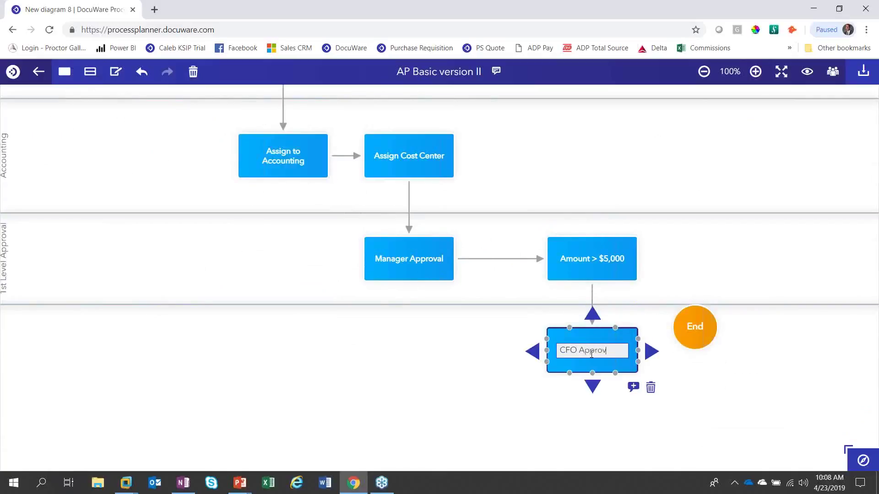
Step: Add a 'Book' step above the decision, then 'Export to CSV' leading to End
mouse_move(598, 259)
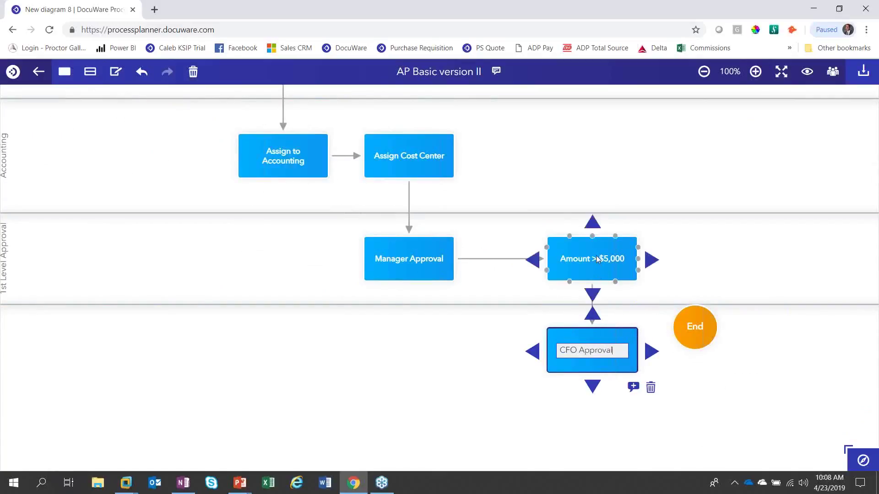
left_click(593, 229)
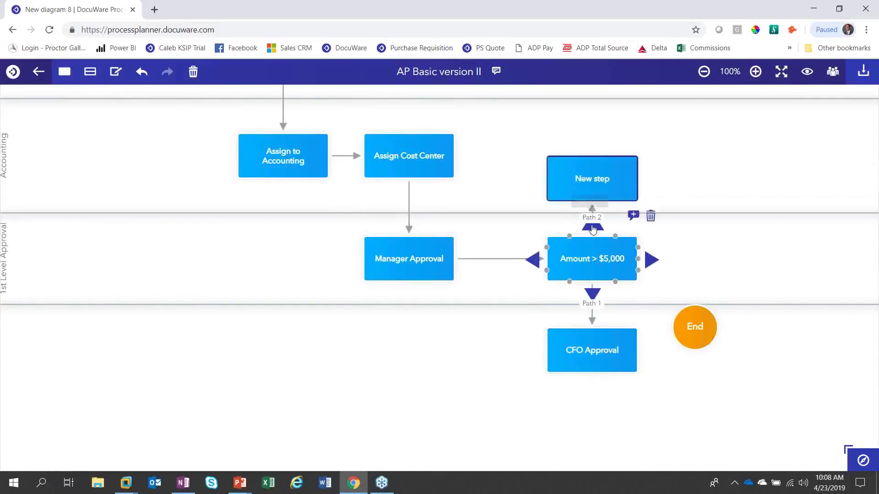
mouse_move(402, 268)
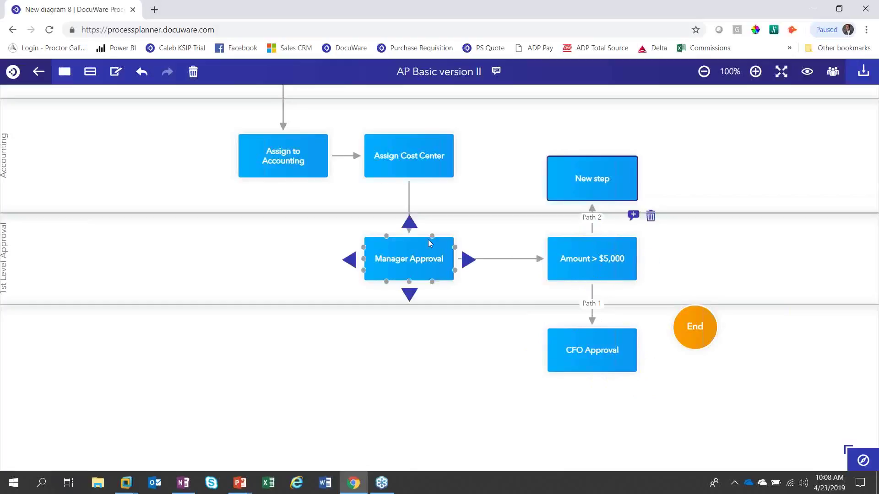
left_click_drag(588, 181, 586, 158)
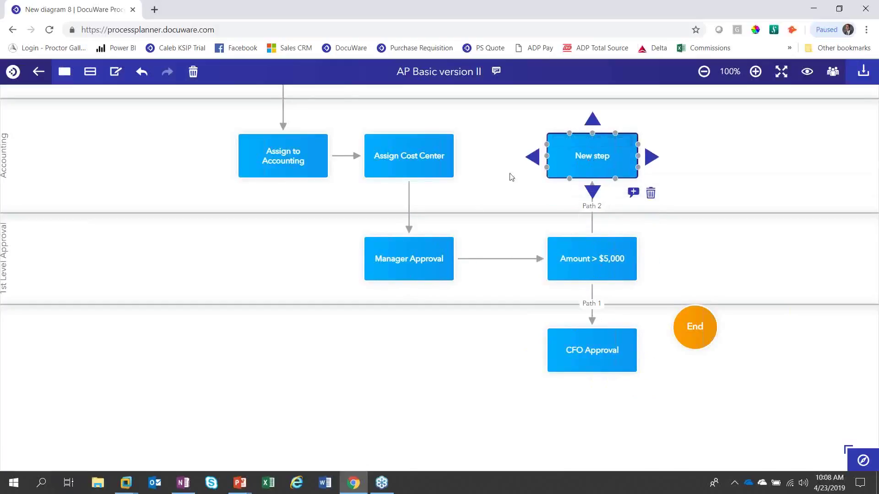
double_click(601, 157)
type("Book")
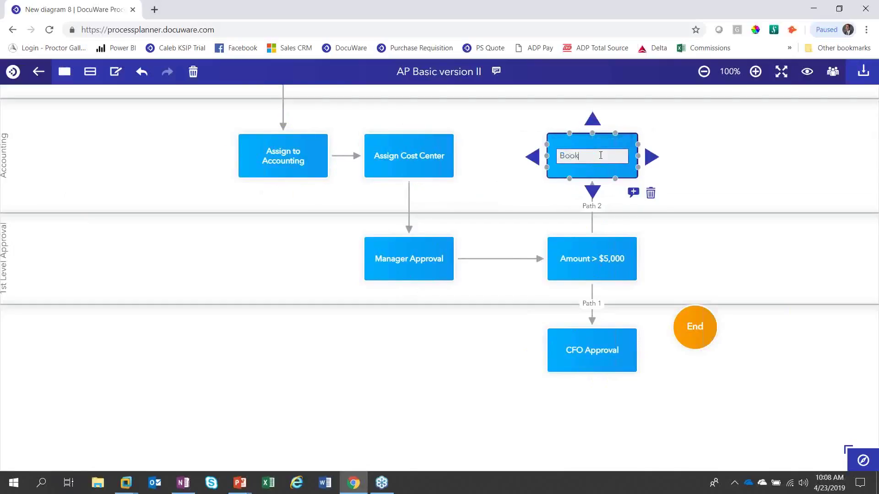
left_click(652, 157)
left_click(716, 158)
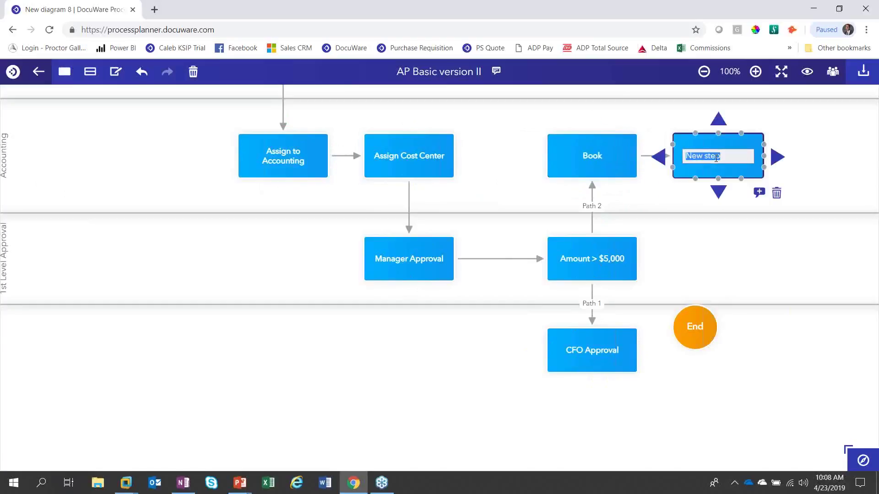
type("Export")
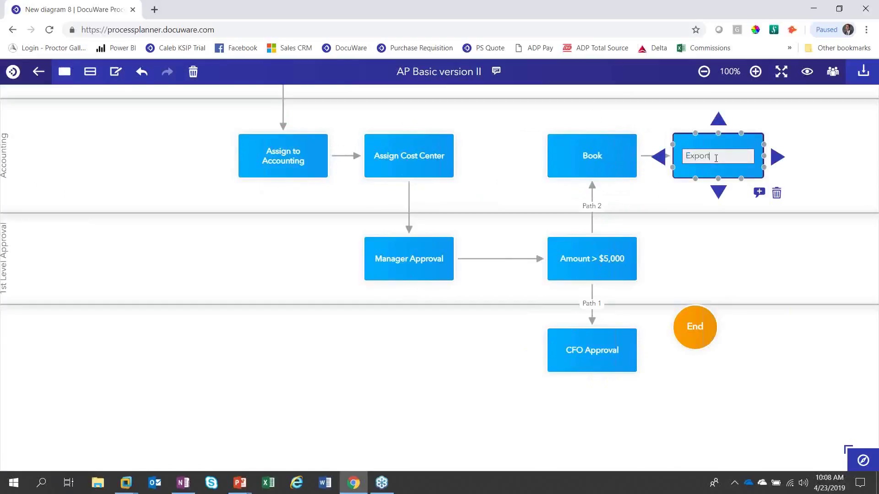
type(" to CSV")
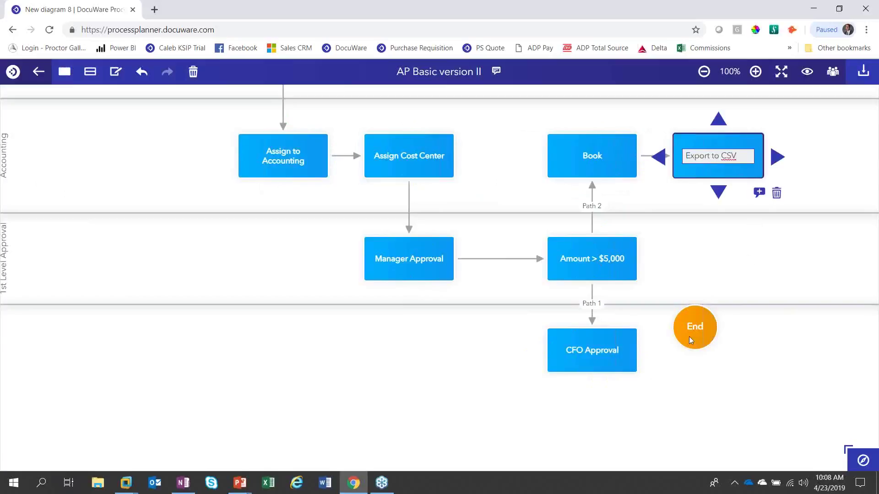
left_click_drag(698, 321, 802, 158)
mouse_move(762, 157)
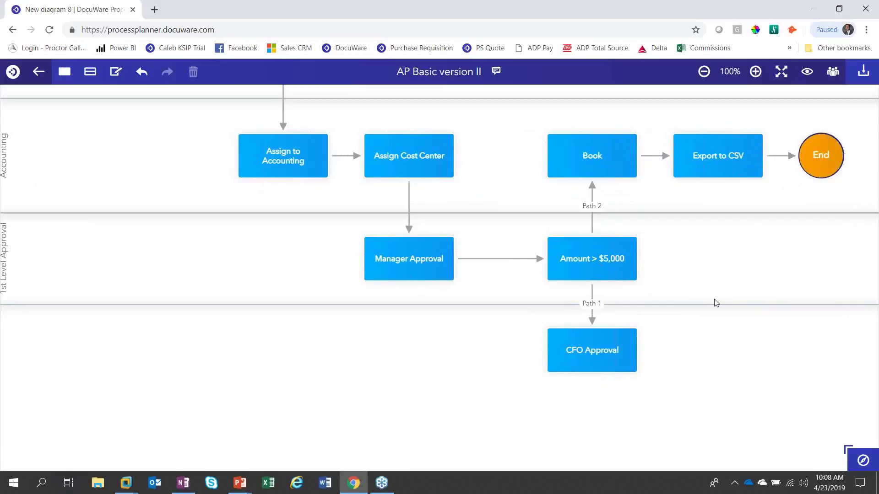
Step: Add a fourth swimlane holding CFO Approval and name it '2nd Level Approval'
left_click(377, 261)
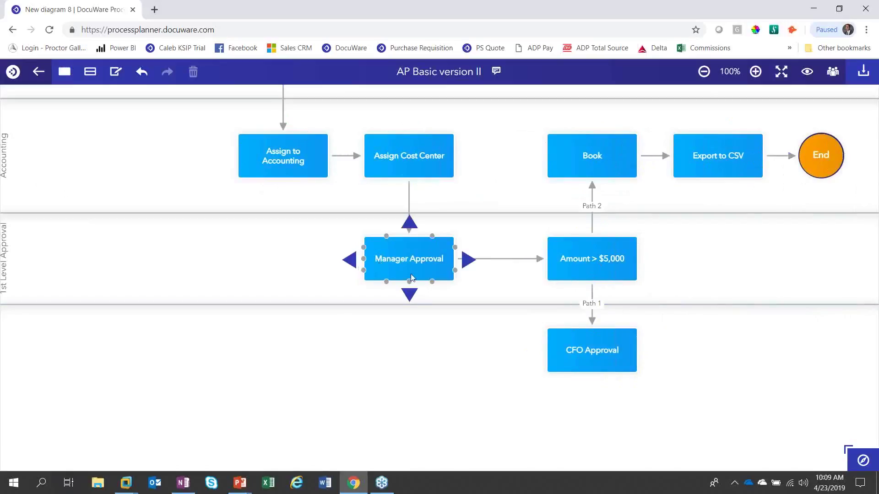
left_click(358, 415)
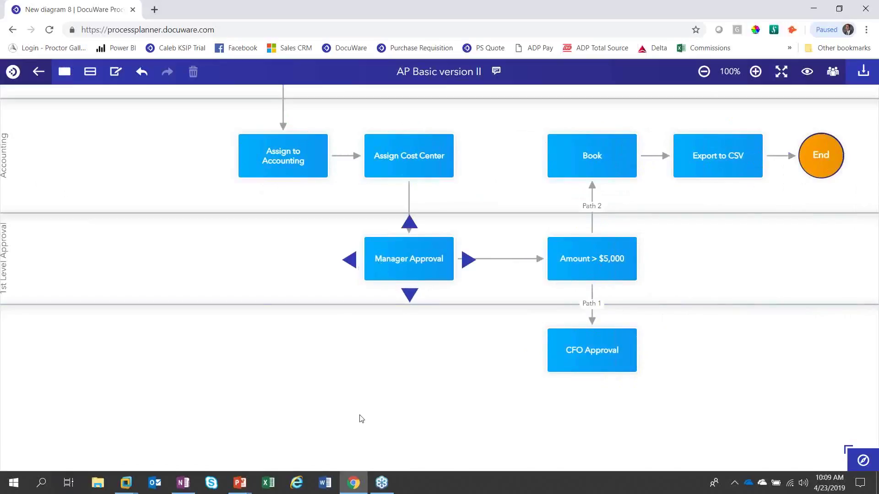
left_click(91, 74)
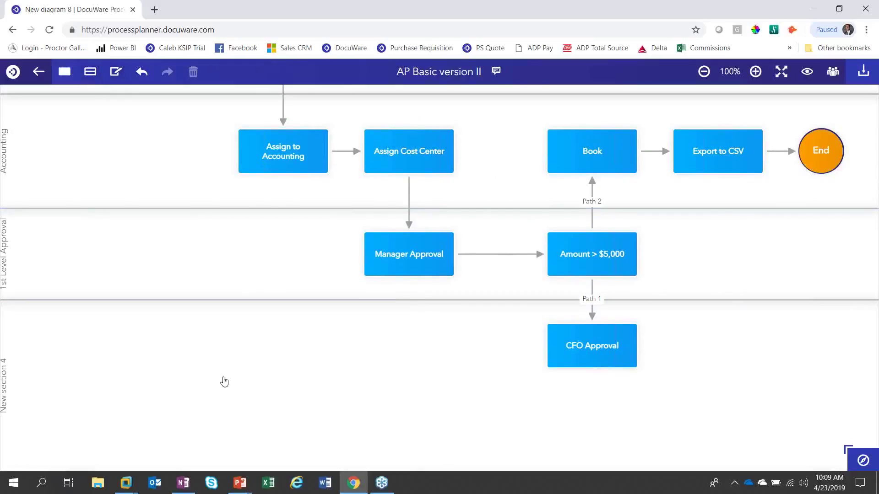
scroll(215, 394, "down", 2)
left_click_drag(210, 404, 213, 341)
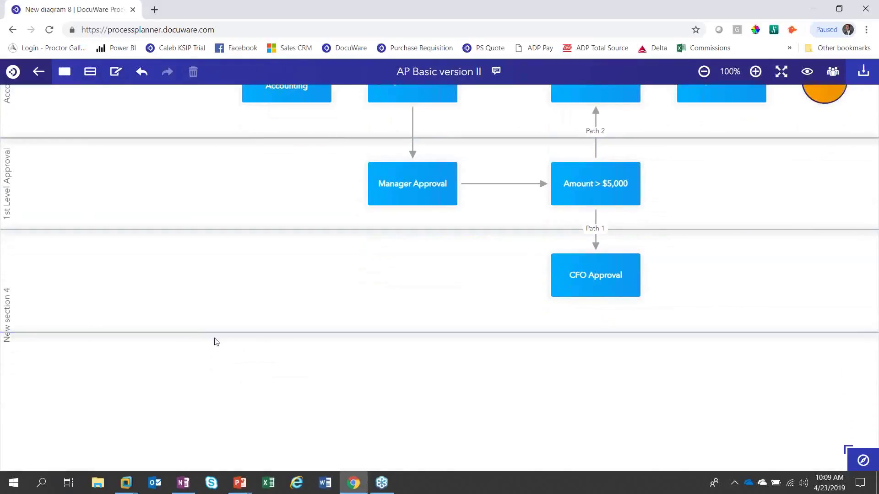
double_click(6, 296)
type("2nd Lev")
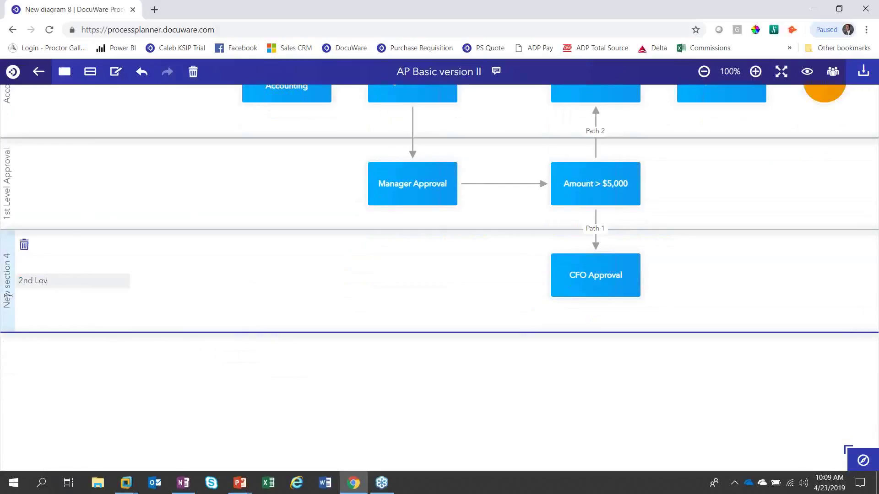
type("el Approval")
scroll(383, 316, "up", 1)
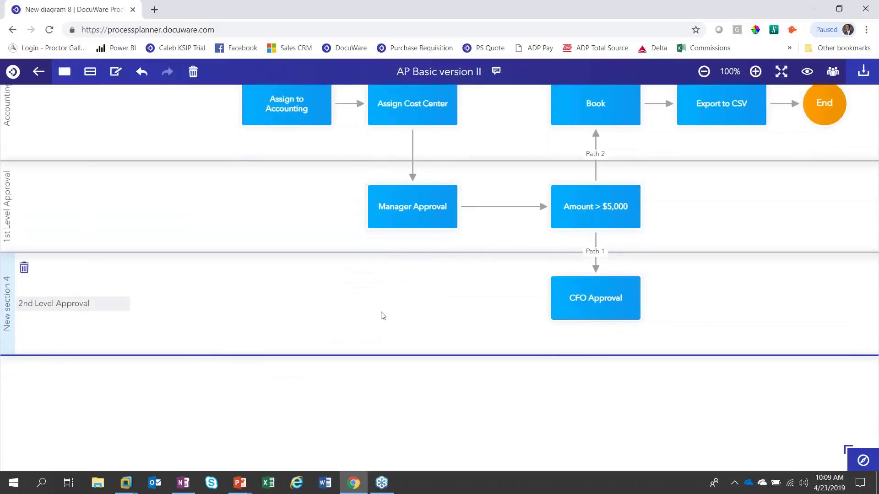
scroll(382, 313, "up", 3)
left_click(397, 350)
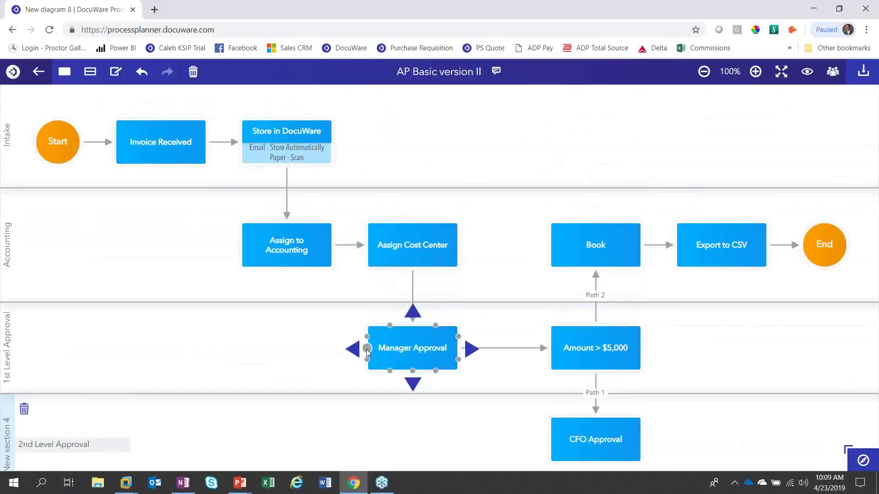
Step: Connect Manager Approval back to Assign to Accounting with a path labelled 'Reject'
left_click_drag(367, 349, 287, 272)
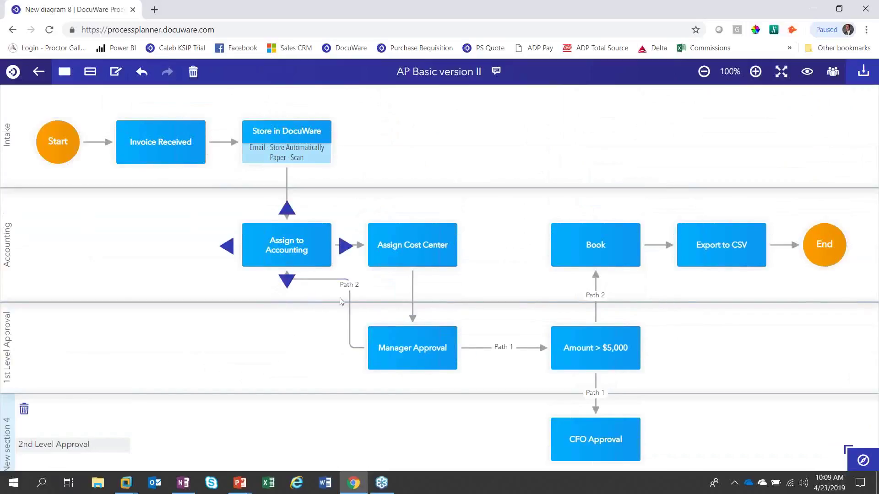
left_click_drag(349, 302, 287, 304)
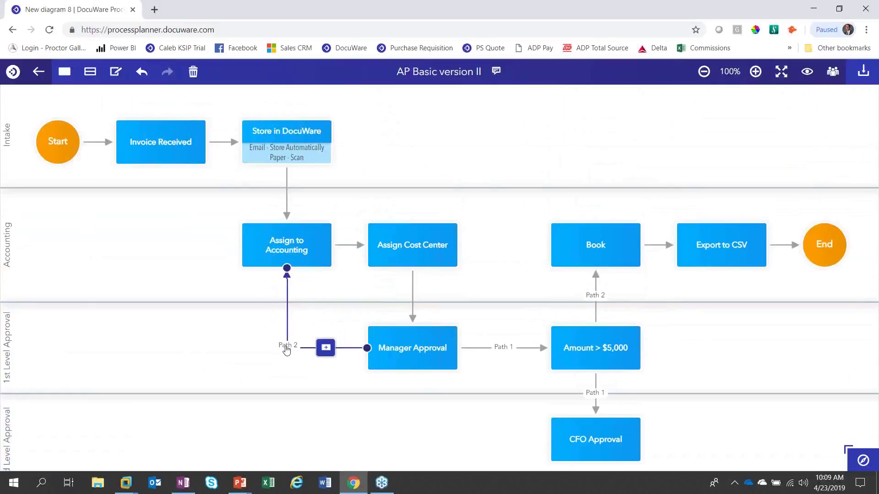
double_click(286, 345)
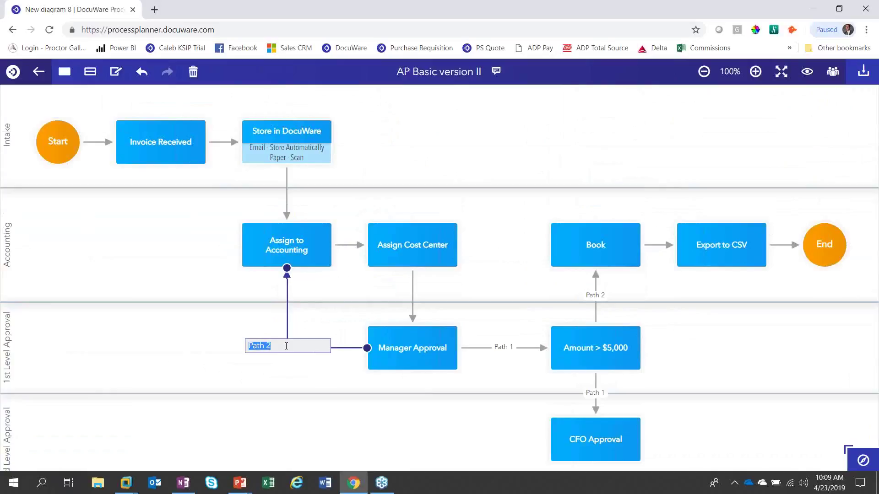
type("Reject")
left_click(440, 365)
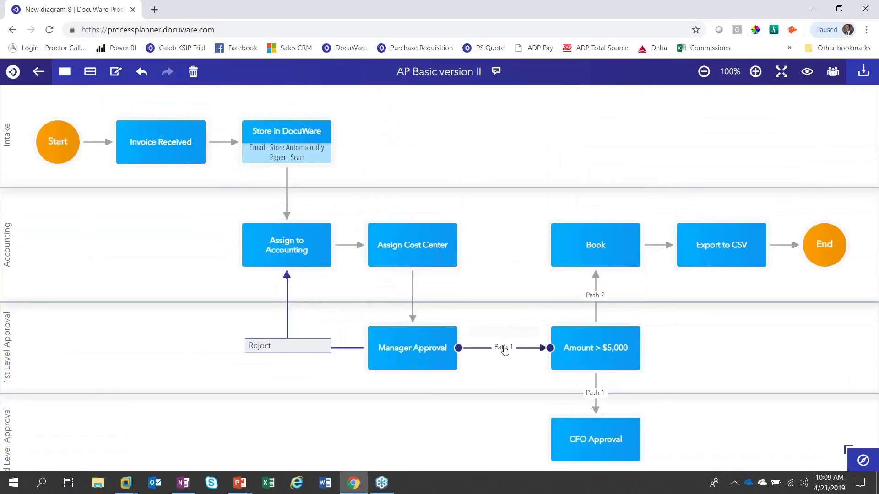
Step: Label the remaining paths 'Approve', 'Yes' to CFO Approval, and 'No' to Book
left_click(502, 347)
double_click(504, 347)
type("Approve")
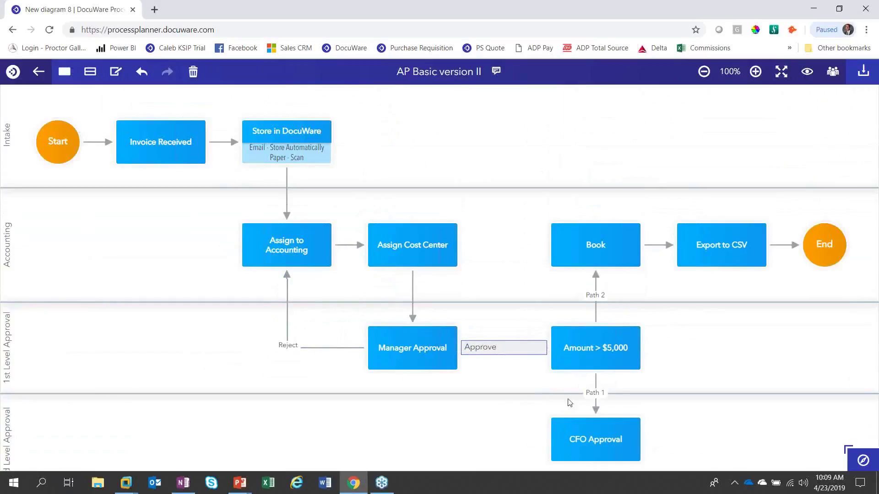
left_click(594, 393)
double_click(594, 393)
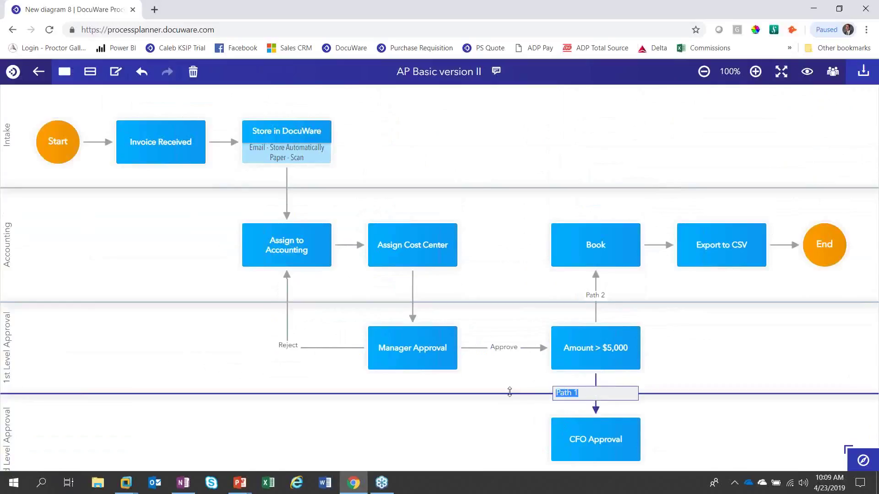
type("Yes")
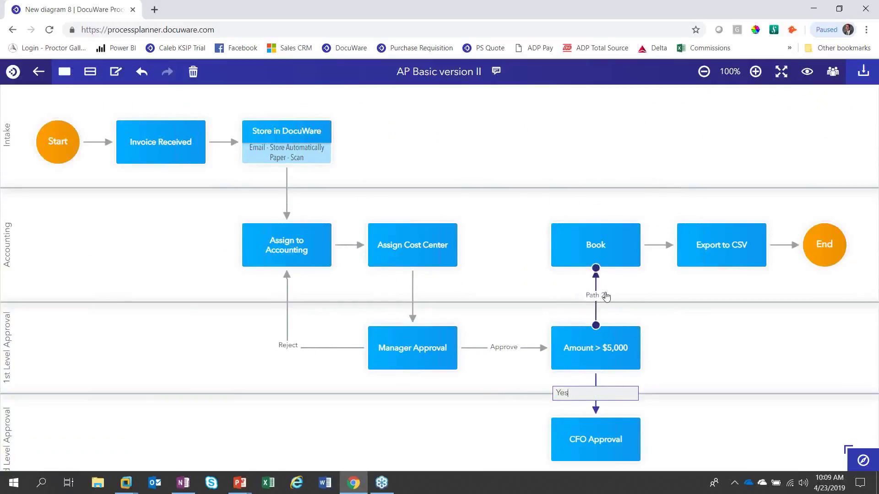
left_click(600, 275)
double_click(606, 294)
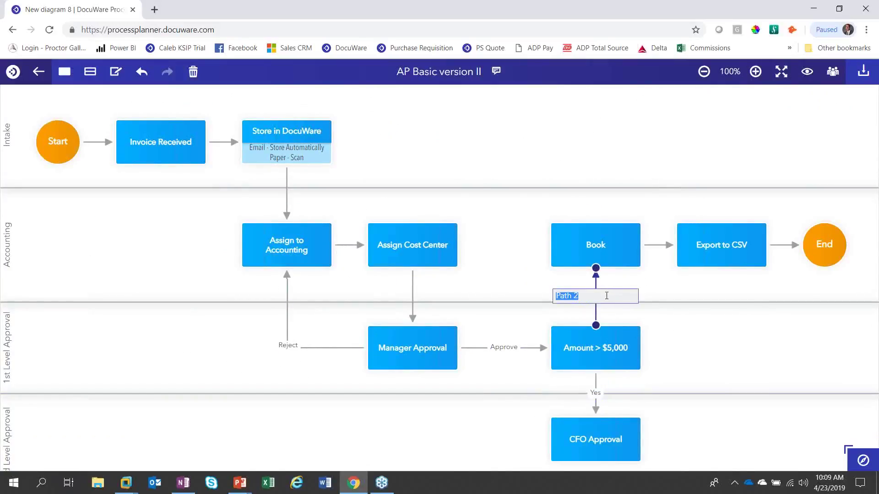
type("No")
key("Return")
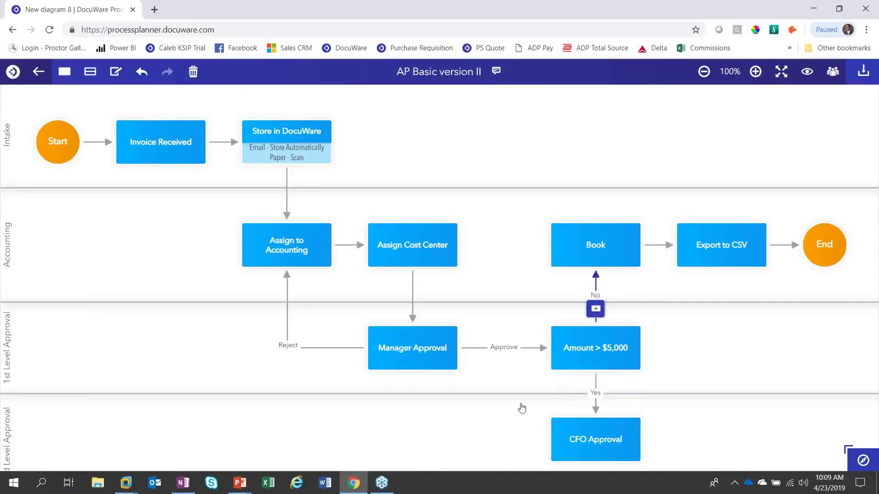
scroll(522, 408, "down", 2)
Step: Connect CFO Approval back to Assign to Accounting, routing the line through the 2nd Level Approval lane
left_click(554, 342)
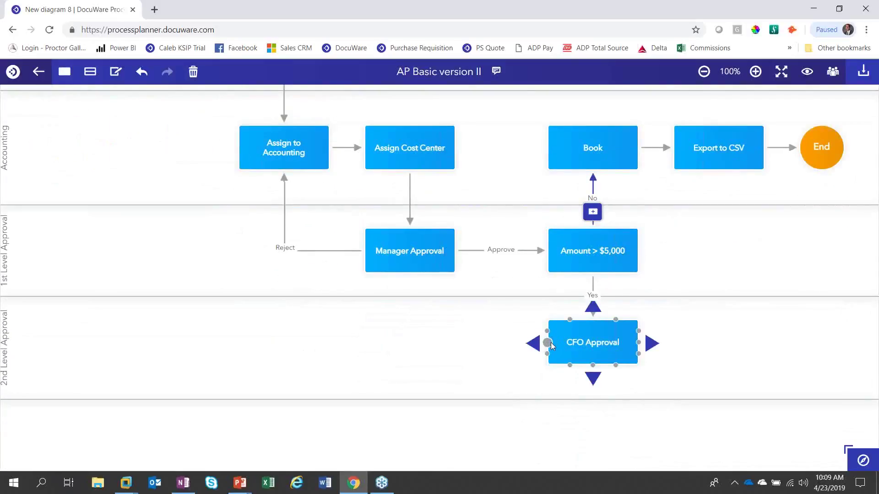
left_click_drag(549, 344, 238, 159)
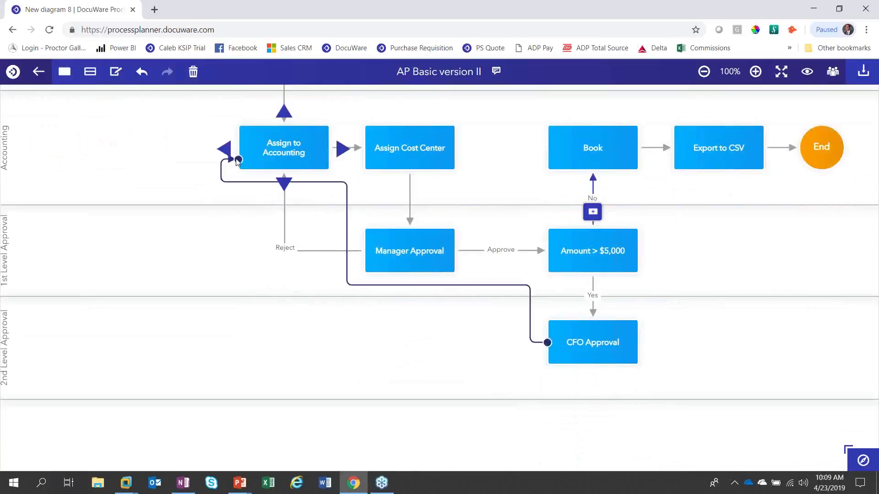
left_click_drag(344, 224, 215, 226)
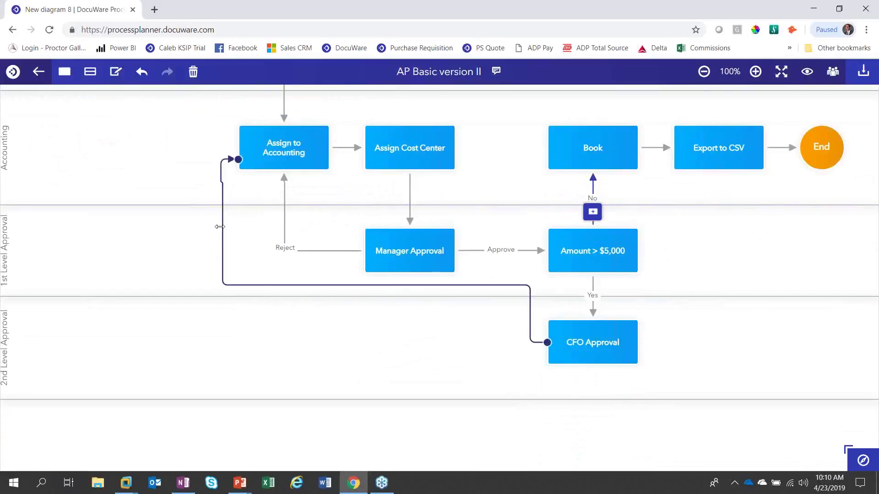
left_click_drag(309, 285, 315, 344)
Step: Shift End, Export to CSV and Book slightly right to make room for a new connector
left_click(569, 344)
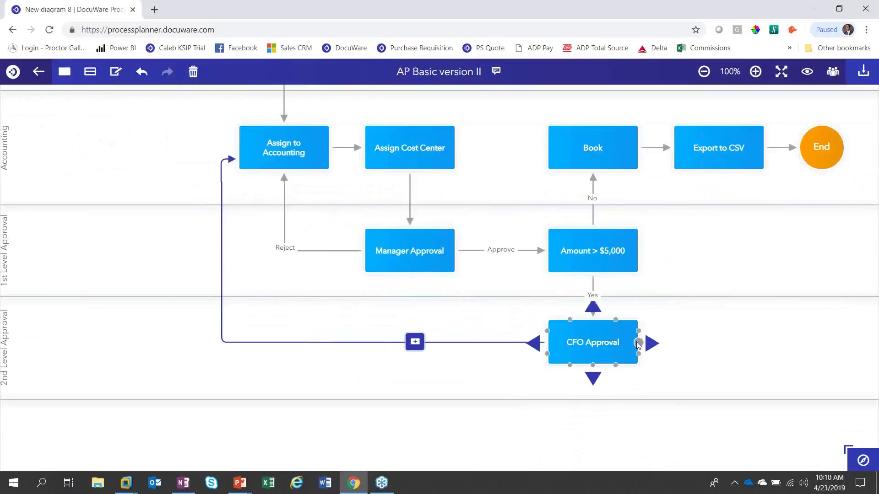
left_click(822, 156)
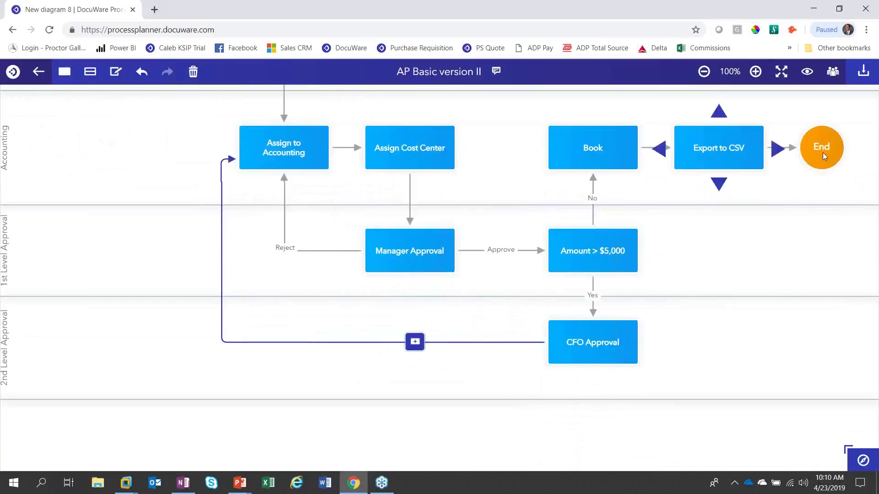
left_click_drag(824, 156, 847, 156)
left_click_drag(738, 159, 761, 160)
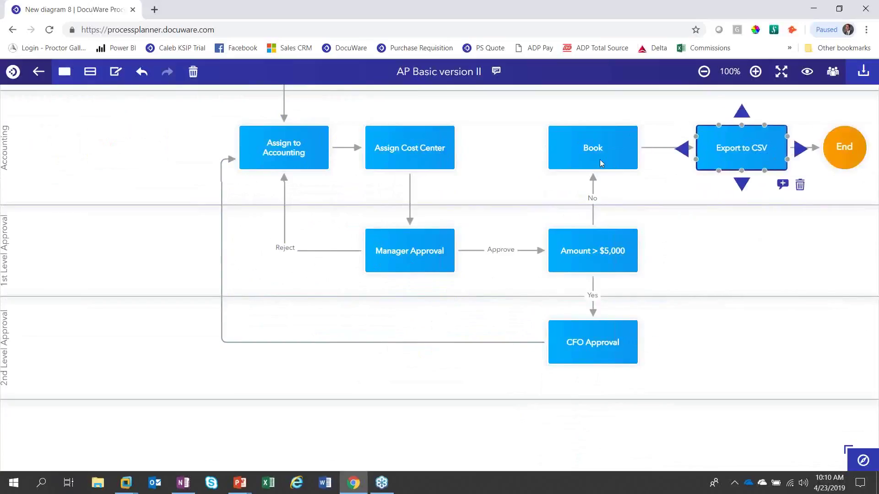
left_click_drag(601, 164, 623, 163)
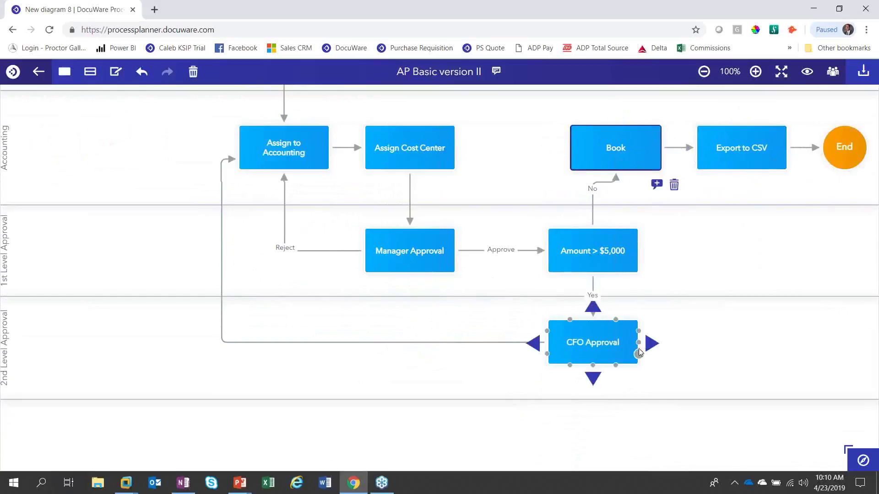
Step: Connect CFO Approval up to Book, running the line along Book's right side
left_click_drag(639, 353, 663, 171)
left_click_drag(639, 346, 662, 160)
left_click_drag(650, 272, 671, 271)
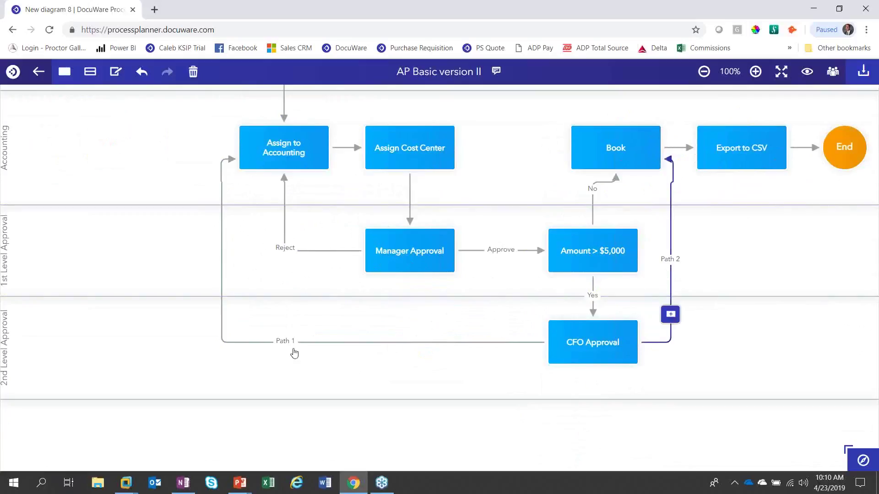
Step: Label the path to Assign to Accounting 'Reject' and the path to Book 'Approve'
left_click(284, 342)
double_click(286, 343)
type("Reje")
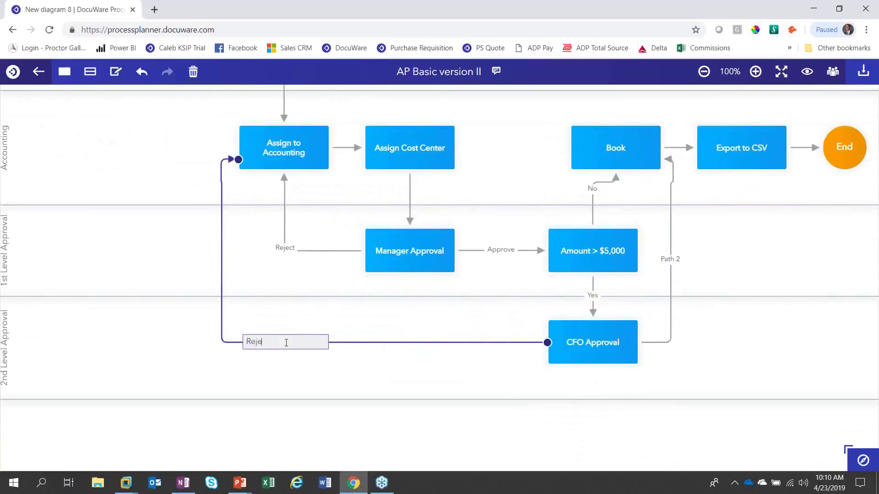
type("ct")
double_click(673, 259)
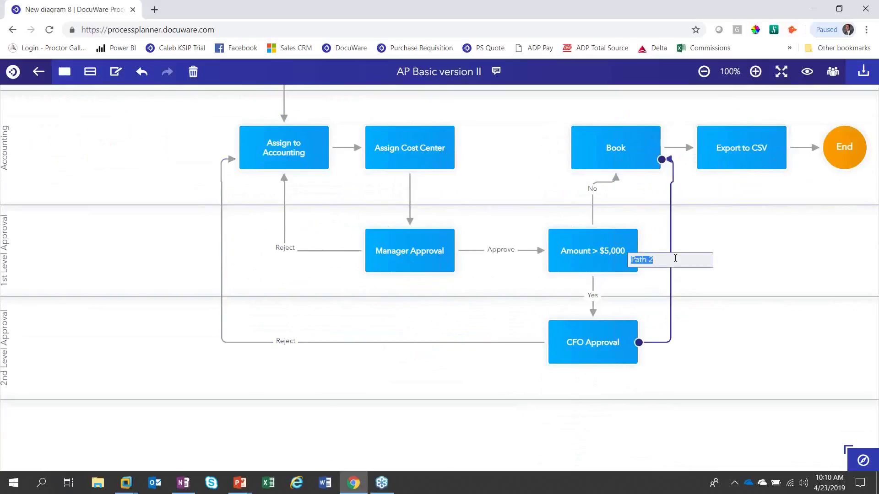
type("Approve")
key("Return")
left_click(757, 345)
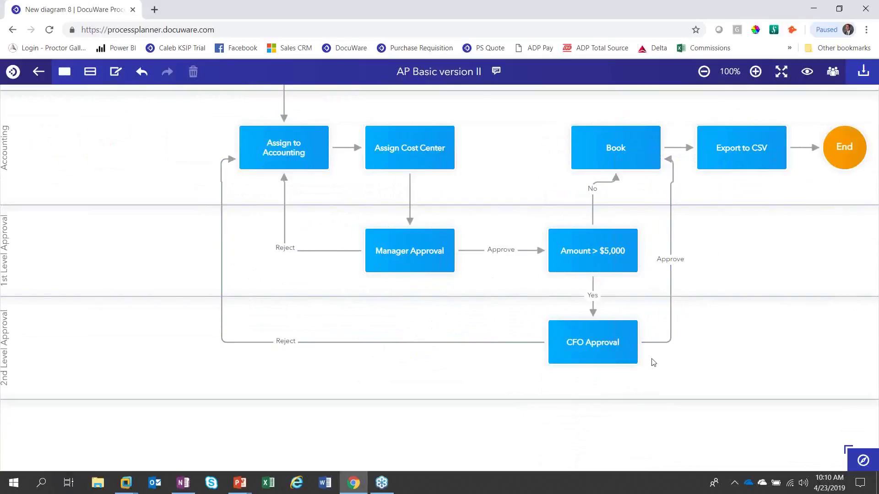
scroll(653, 361, "up", 3)
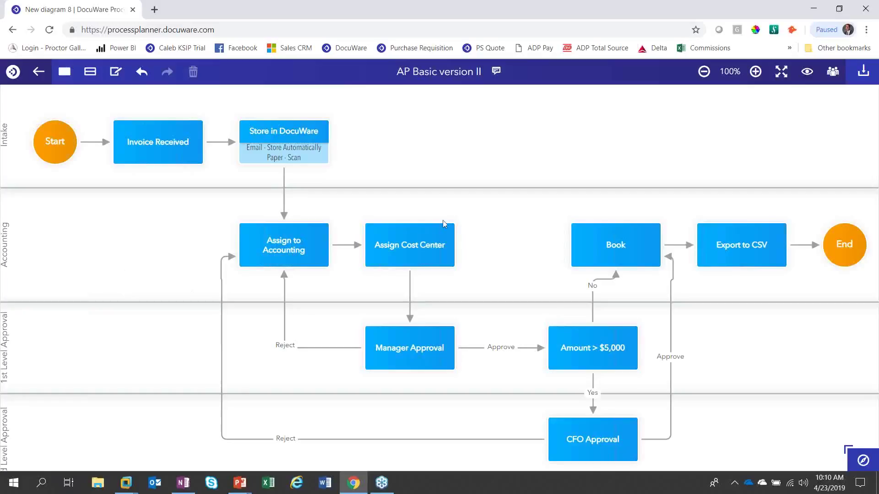
Step: Share the diagram with a collaborator's e-mail address, keep 'may edit' permission, and save the invitation
left_click(833, 73)
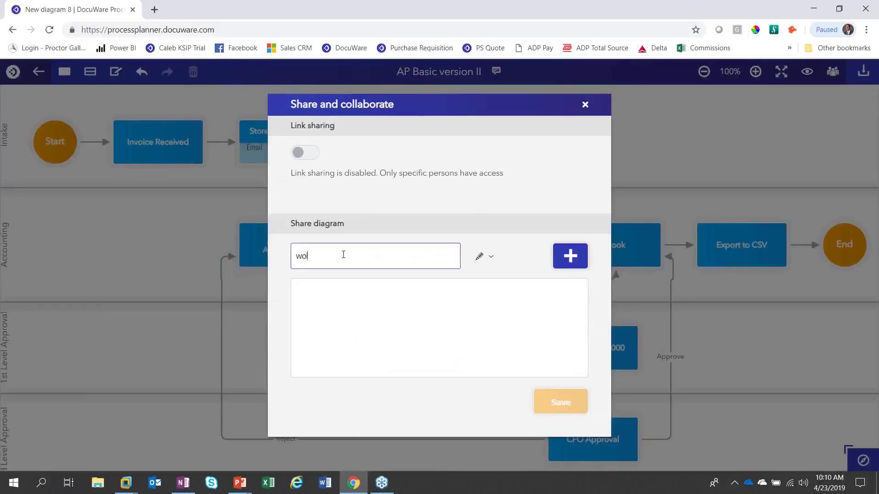
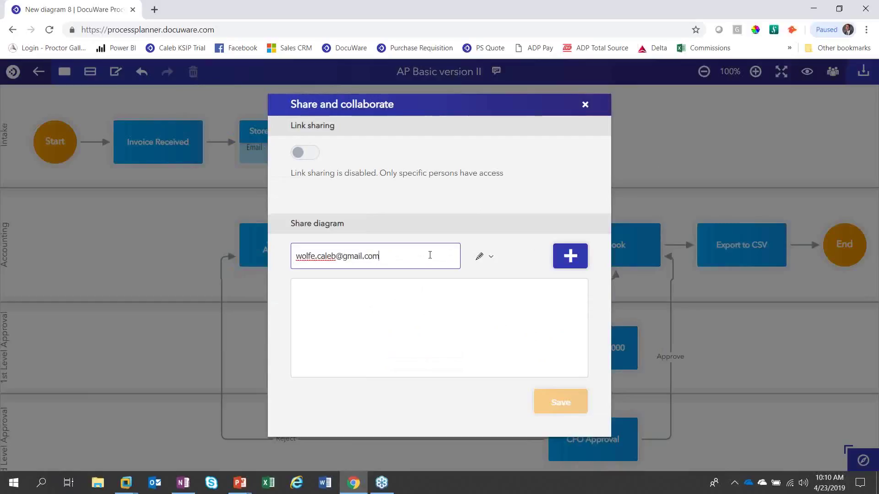
left_click(567, 257)
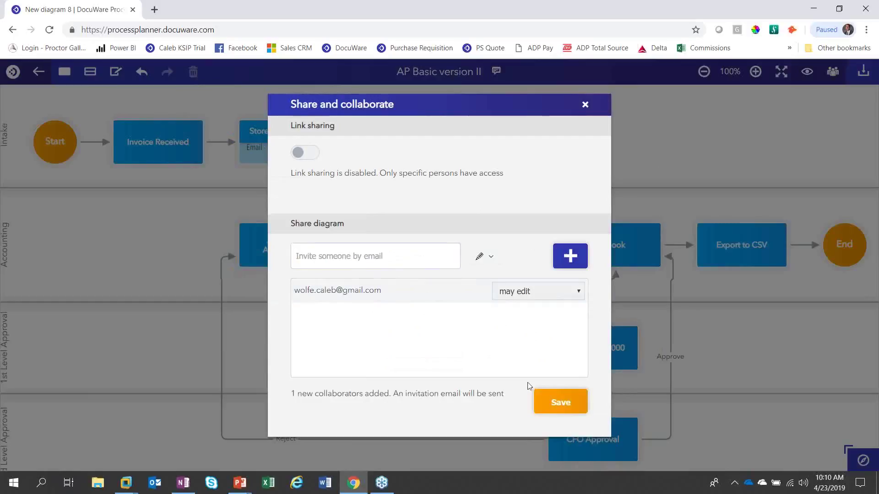
left_click(520, 292)
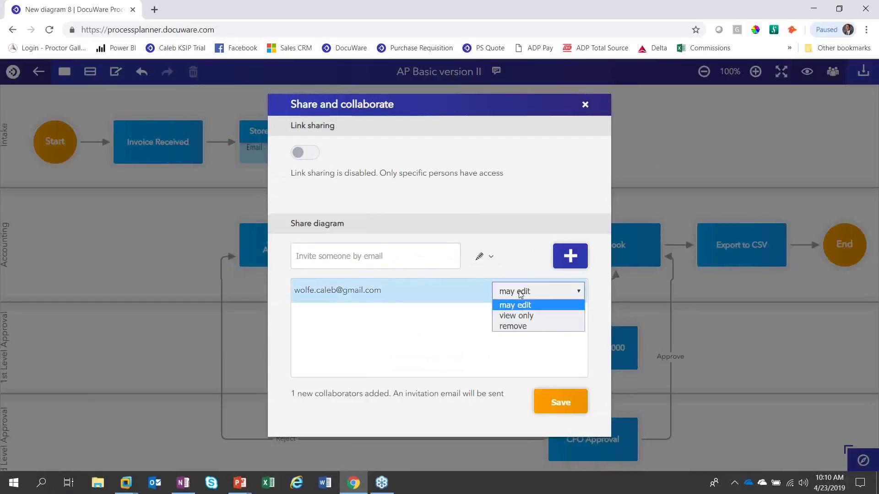
left_click(518, 290)
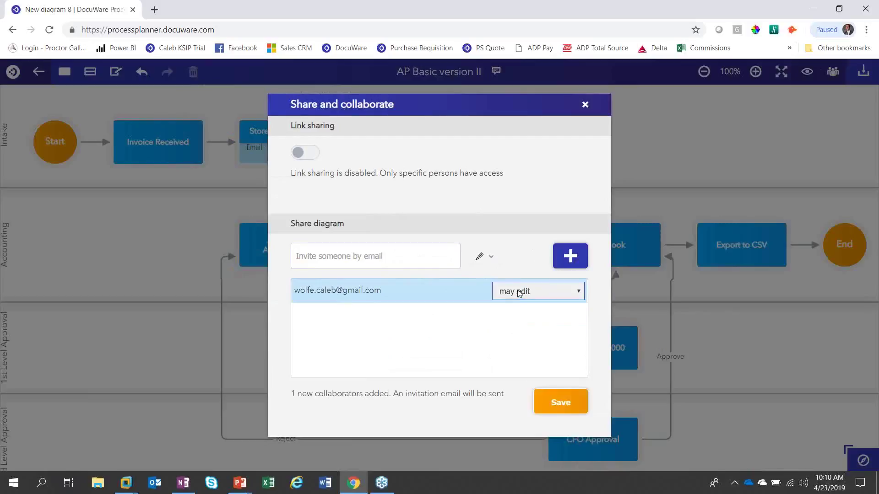
left_click(561, 402)
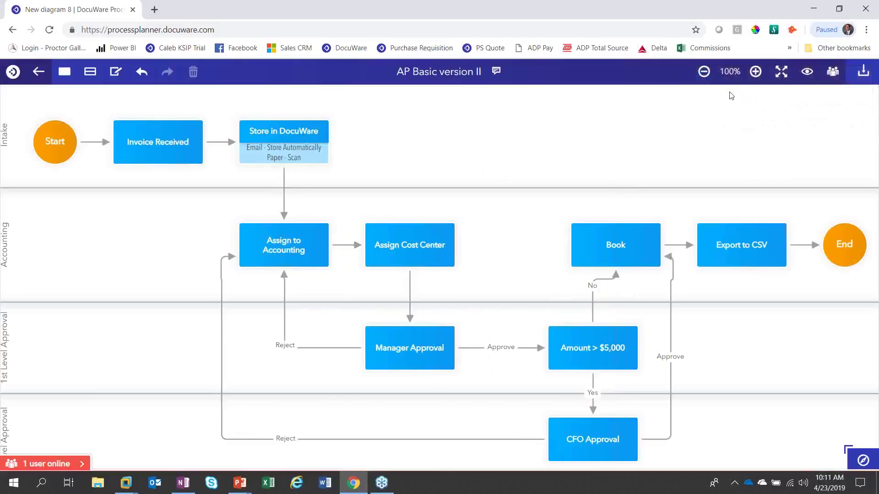
Step: Expand the '1 user online' badge to see who is currently on the diagram
left_click(52, 464)
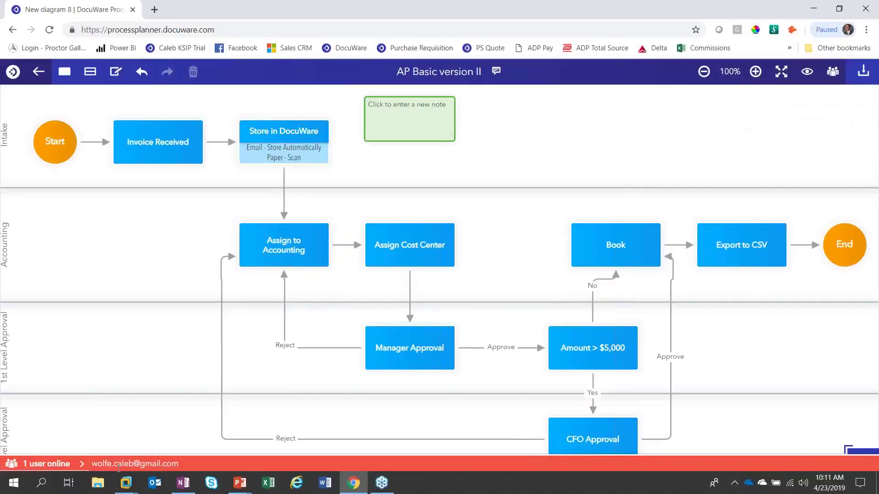
Step: Paste 'Please provide a reason for rejection' into the sticky note, then switch to the DocuWare VM
left_click(275, 161)
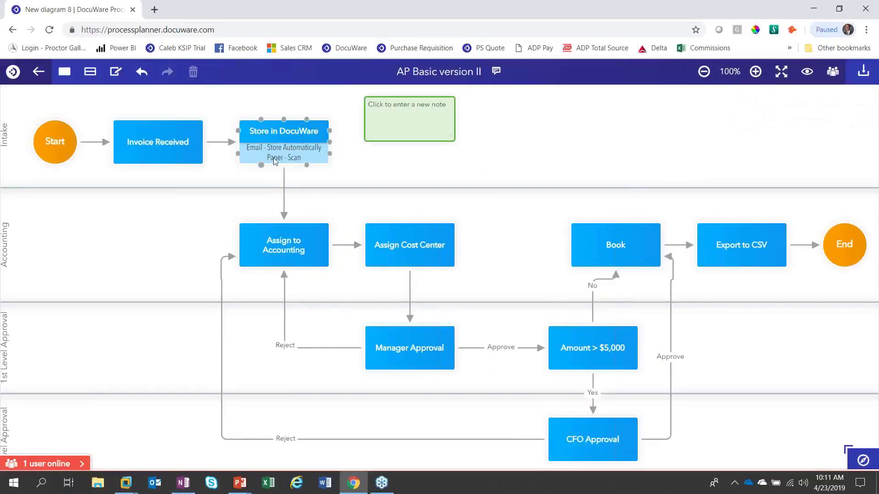
left_click(381, 121)
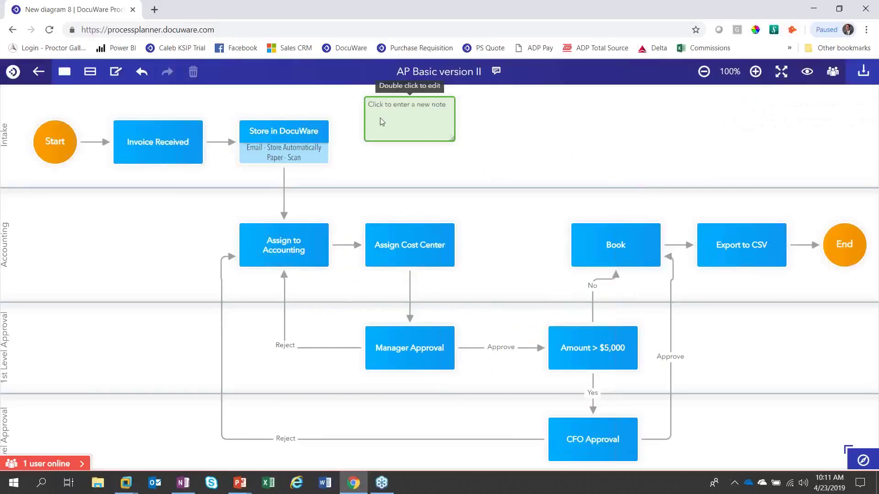
type("Please provide a reason for rejection")
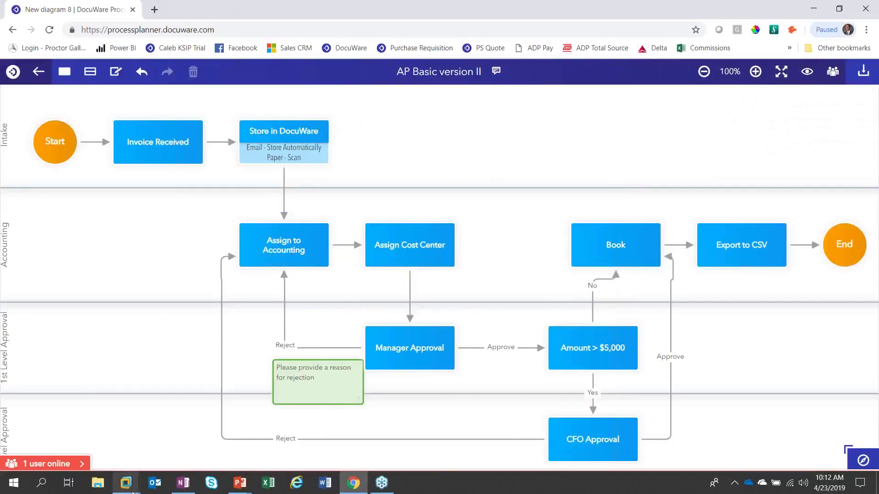
left_click(183, 416)
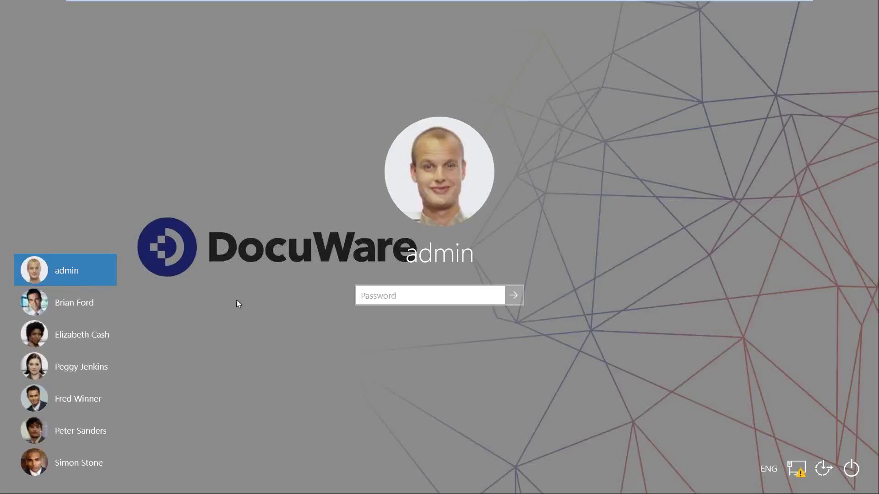
Step: Enter the administrator account password to sign in to the DocuWare VM
type("admin")
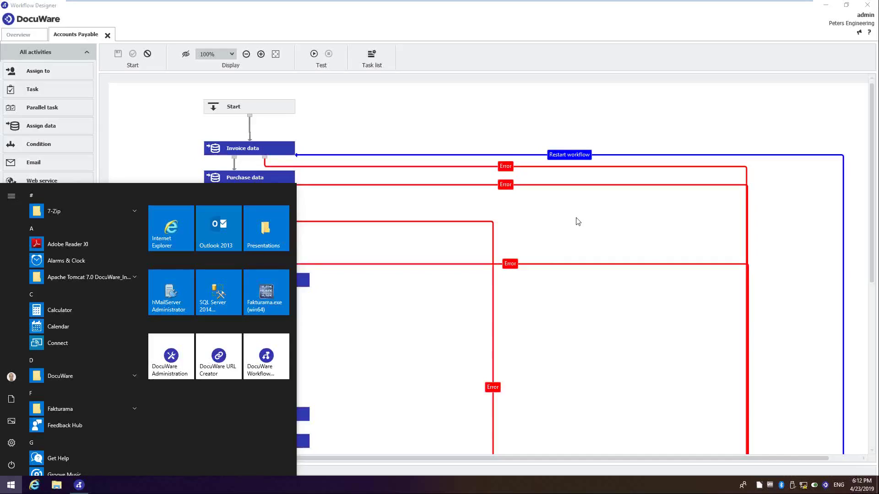
Step: Close the Start menu, check the Overview list of workflows, and return to the Accounts Payable tab
left_click(576, 219)
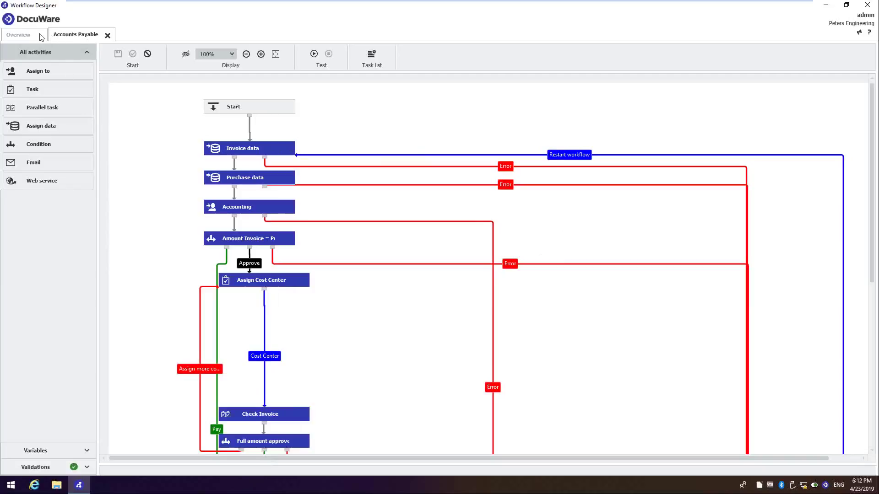
left_click(20, 35)
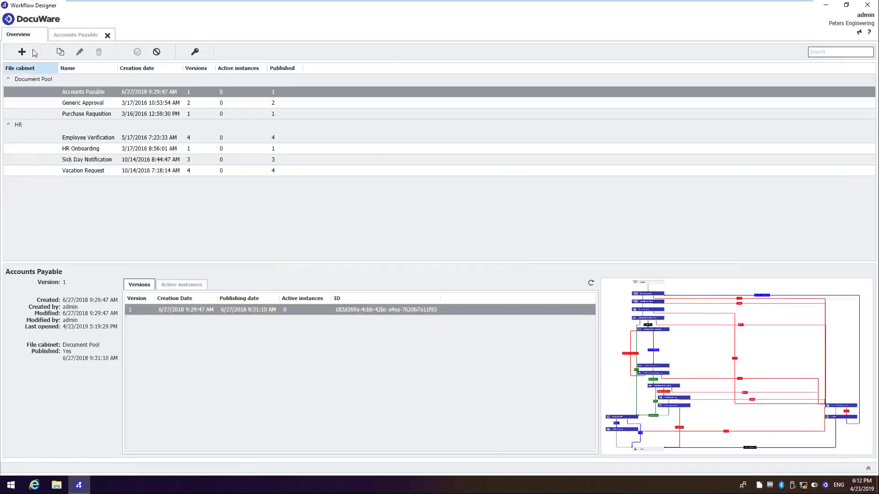
left_click(78, 35)
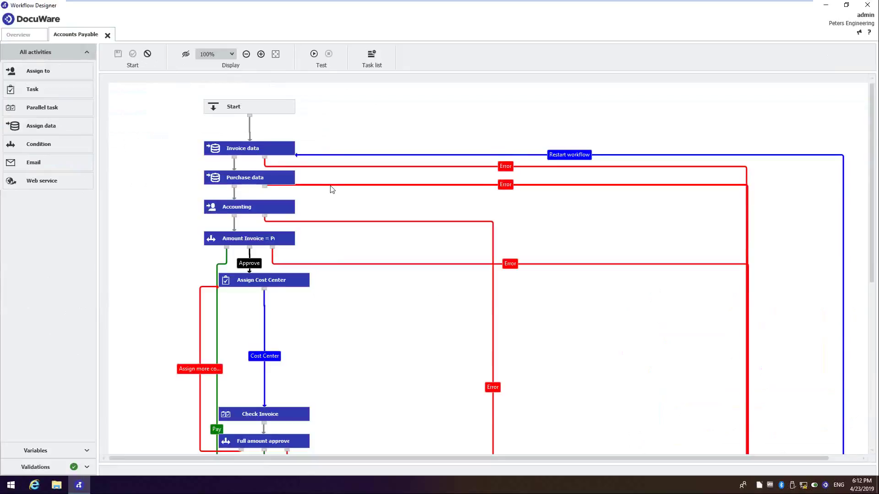
Step: Scroll through the Accounts Payable workflow and drop a new Task activity onto the canvas
mouse_move(237, 207)
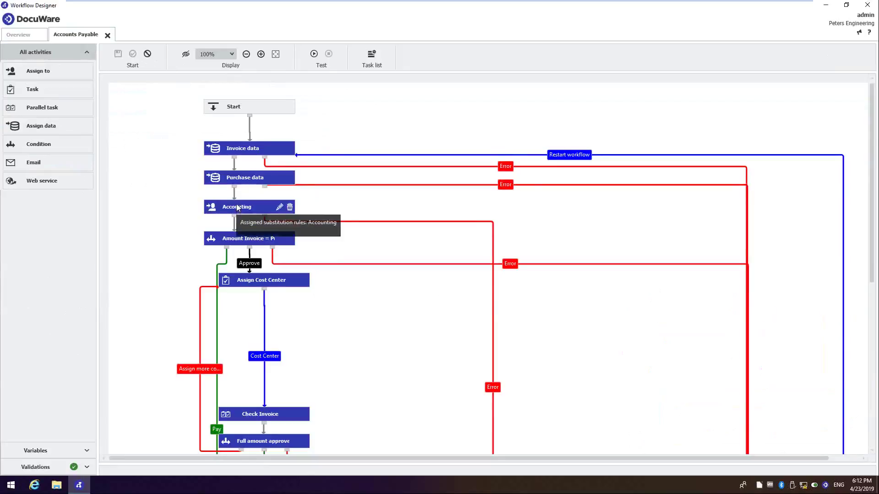
mouse_move(268, 281)
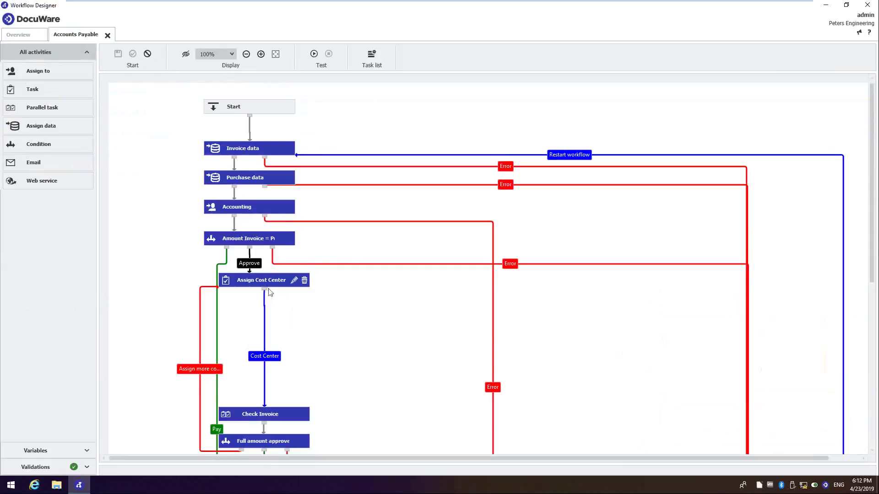
scroll(311, 321, "down", 3)
scroll(311, 327, "down", 1)
mouse_move(304, 405)
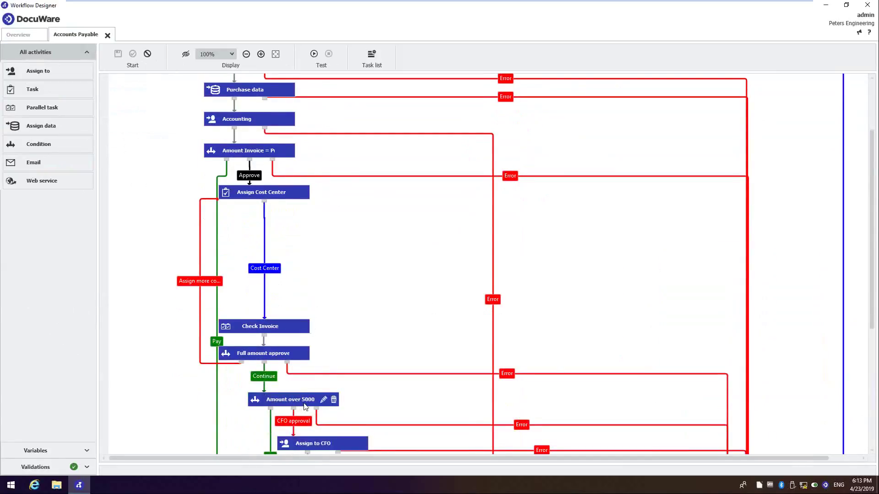
scroll(304, 405, "down", 4)
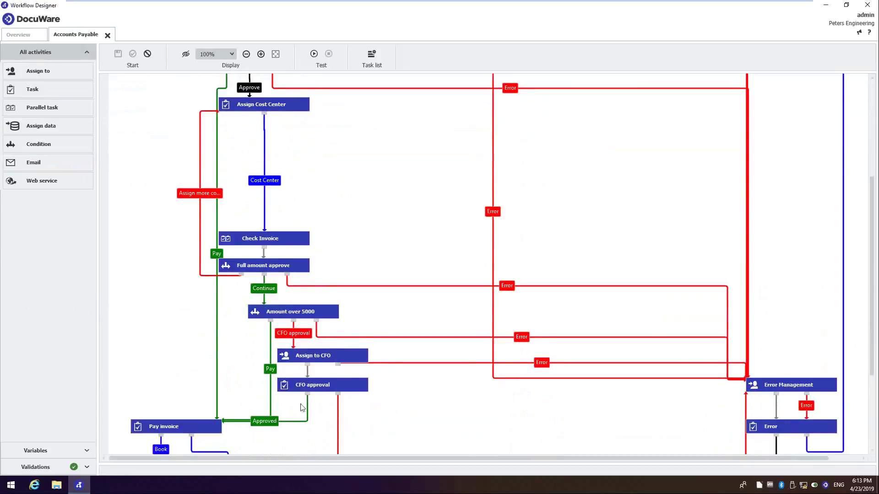
mouse_move(346, 389)
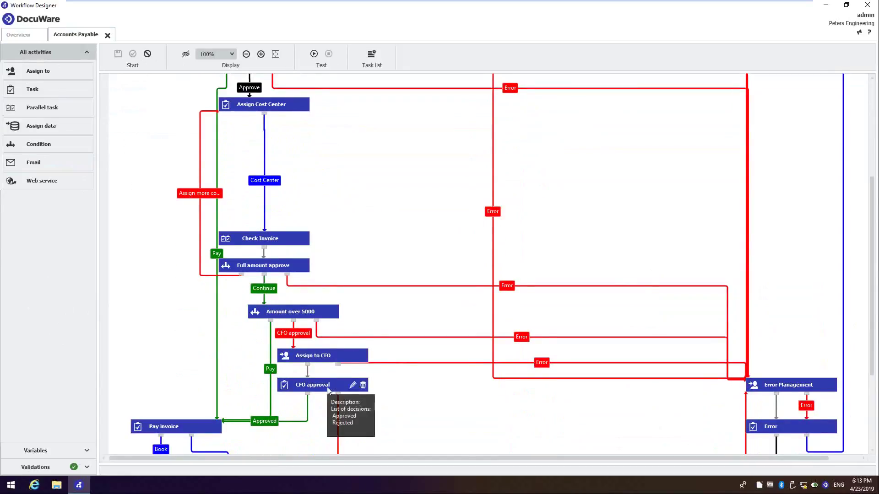
scroll(321, 392, "down", 2)
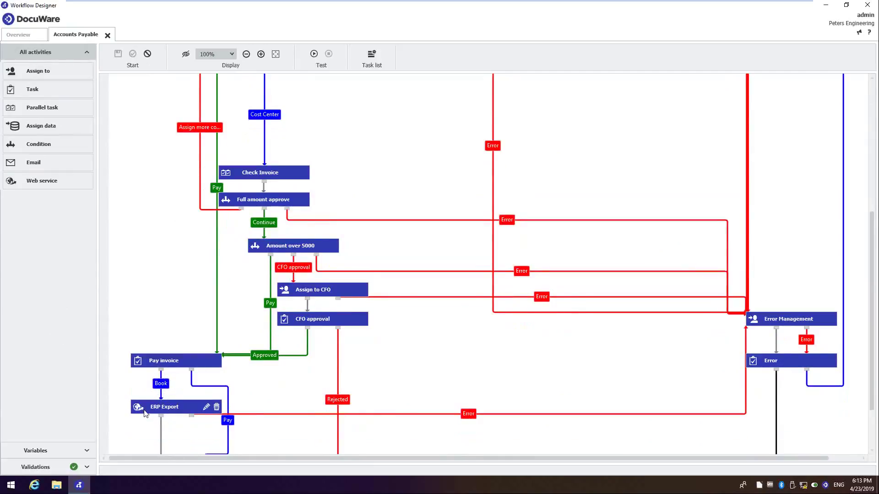
scroll(151, 412, "down", 1)
scroll(178, 409, "up", 10)
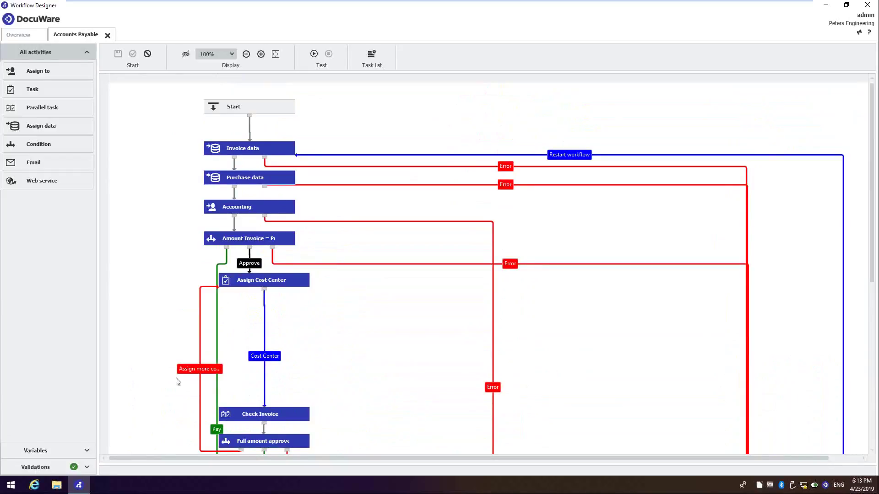
left_click_drag(44, 90, 429, 129)
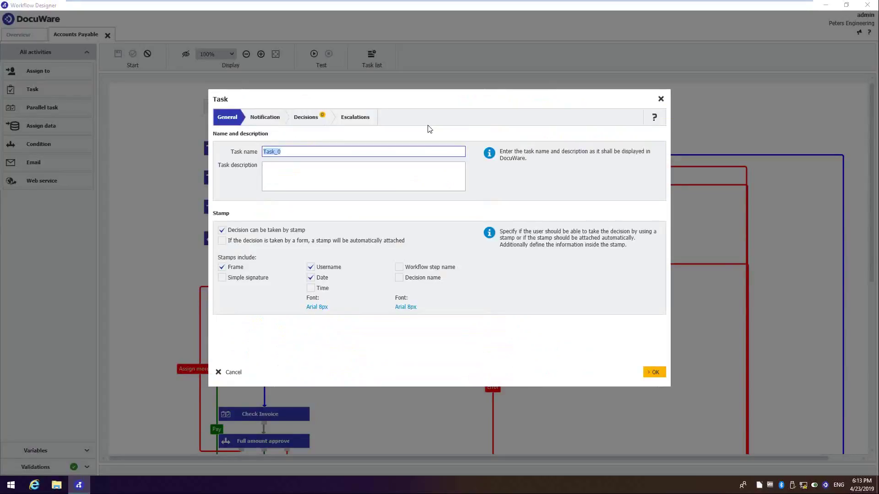
Step: Name the task 'Approveal' and have it send an email when assigned
type("Approveal")
left_click(262, 120)
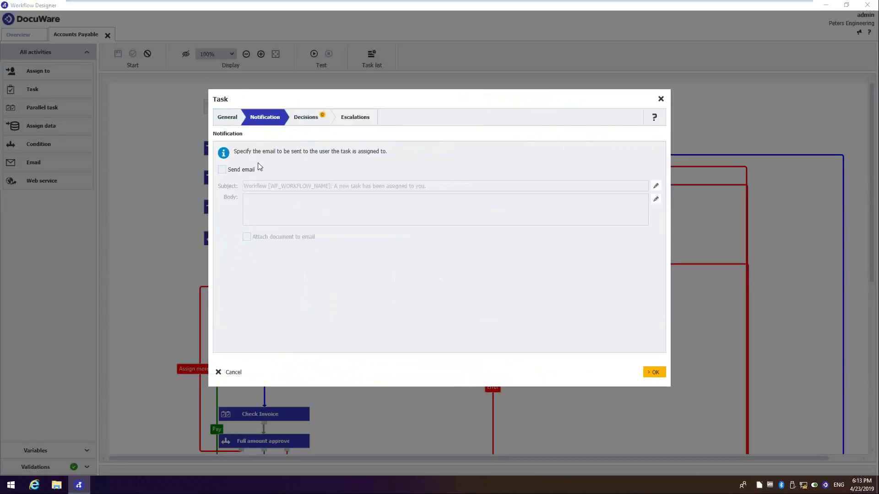
left_click(222, 170)
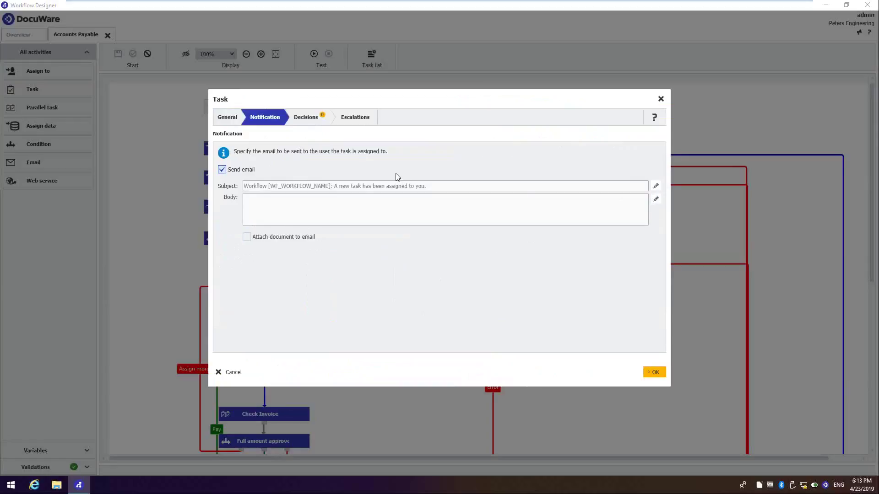
Step: Add Approve, Reject and Hold decisions and switch on the 3-working-day reminder escalation
left_click(311, 120)
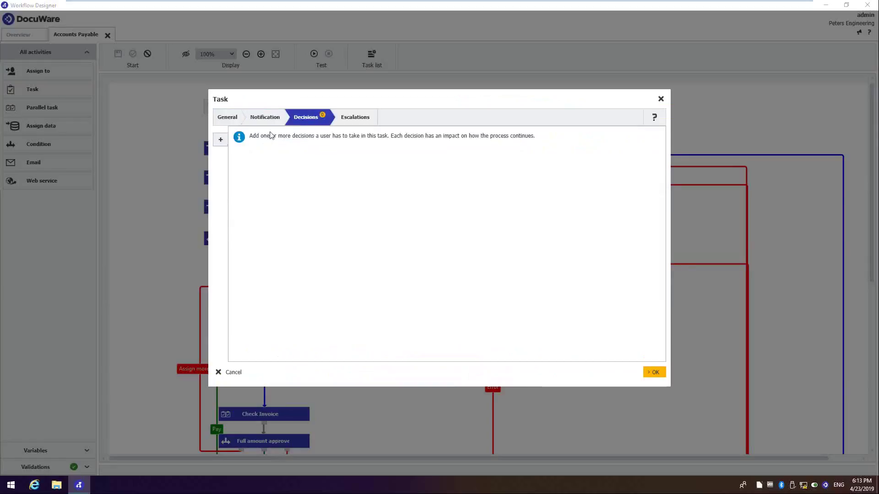
left_click(221, 140)
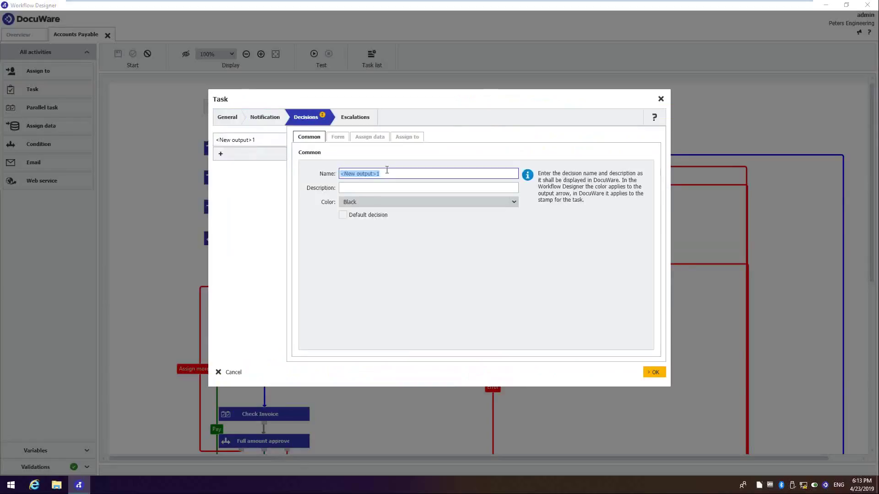
type("Approve")
left_click(221, 154)
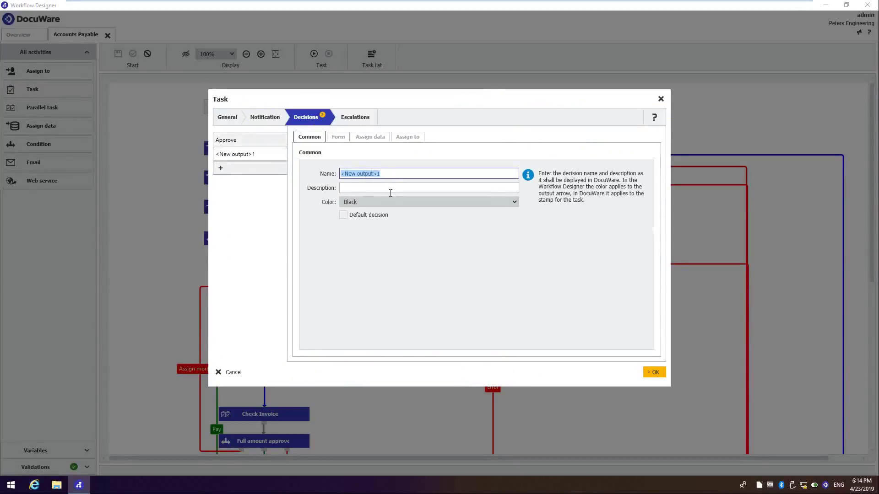
type("Reject")
left_click(220, 168)
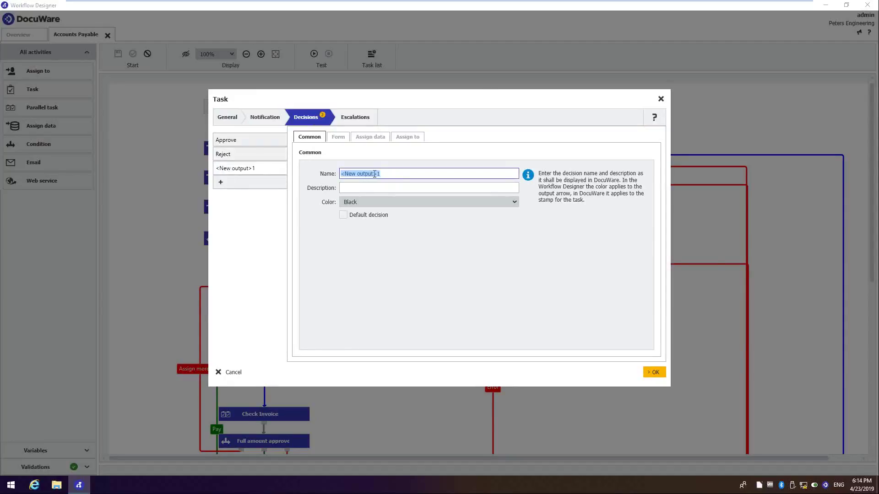
type("Hold")
left_click(365, 123)
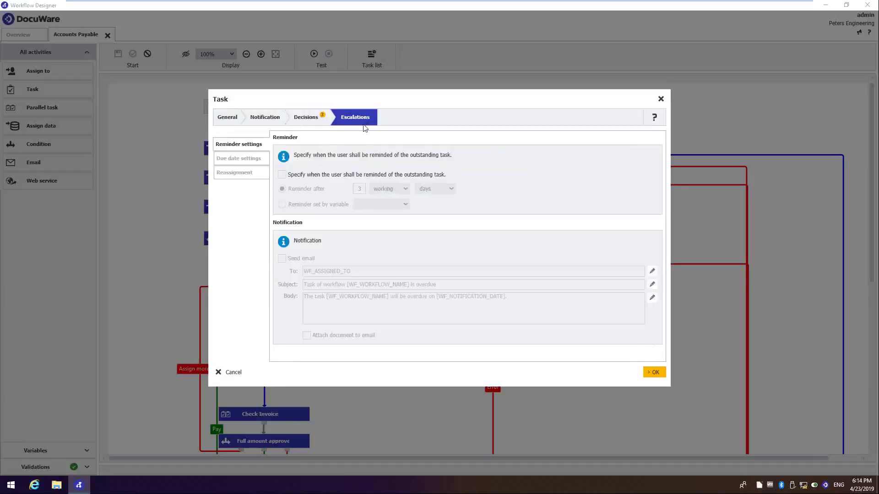
left_click(282, 175)
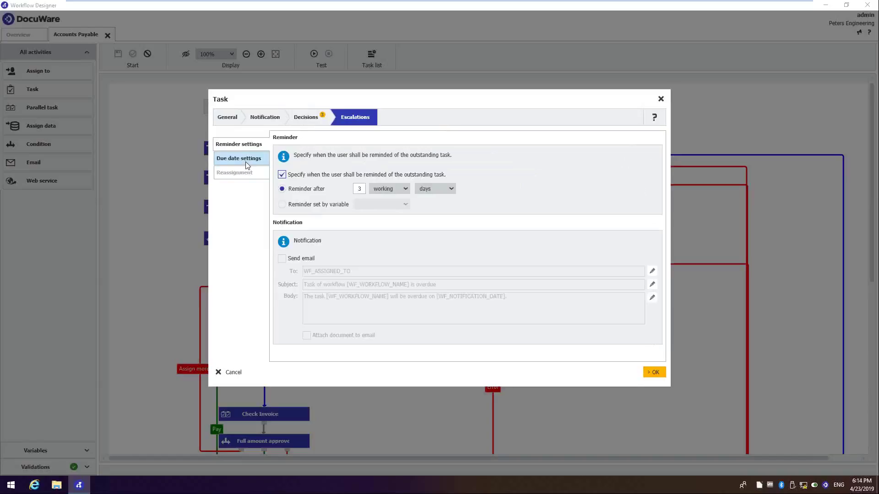
Step: Close the Task dialog, switch to and sign in as the Accounting user, and open the DocuWare Web Client
left_click(660, 99)
left_click(389, 249)
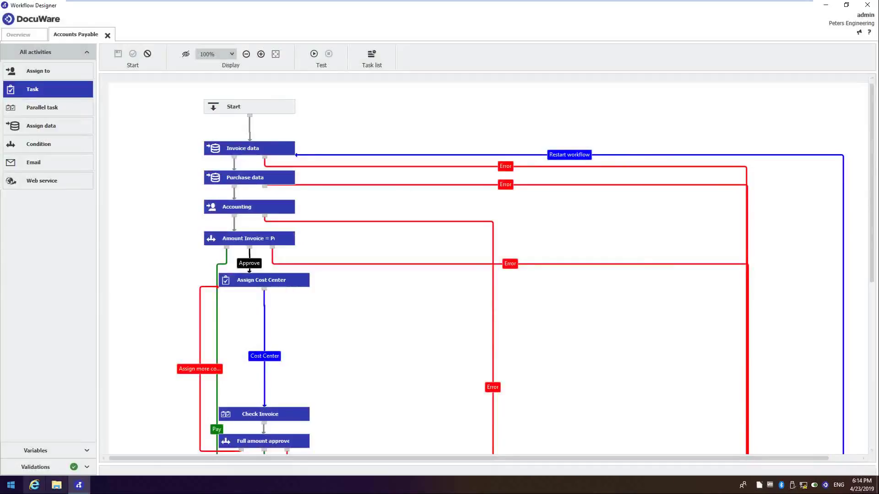
left_click(4, 491)
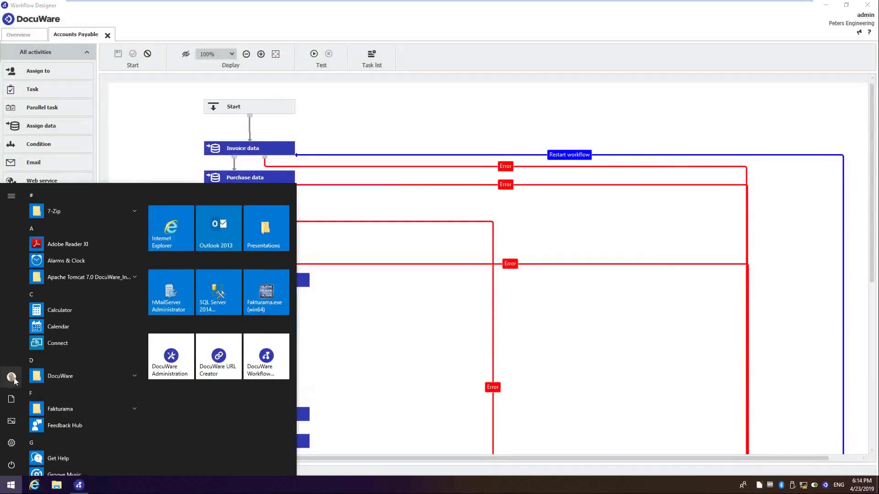
left_click(14, 377)
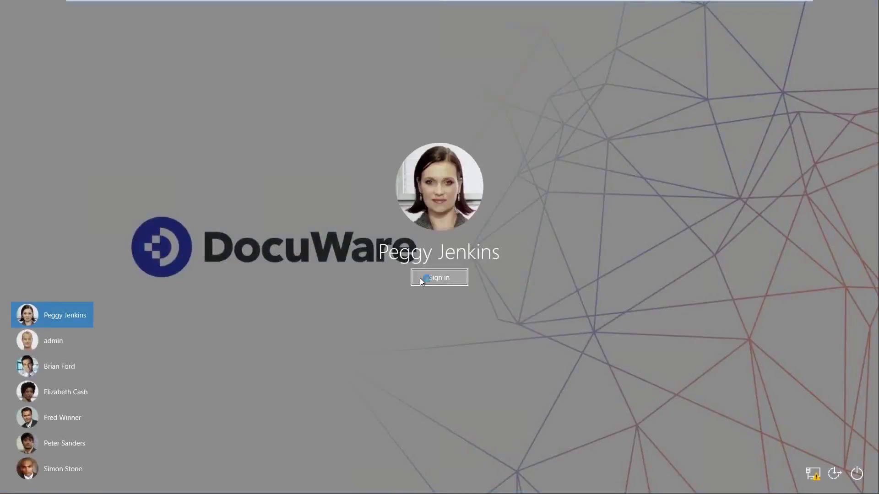
left_click(419, 279)
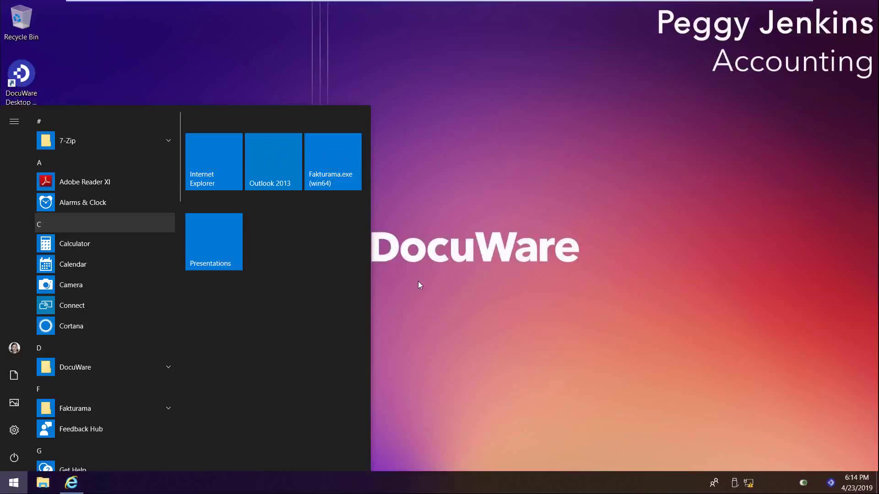
left_click(541, 221)
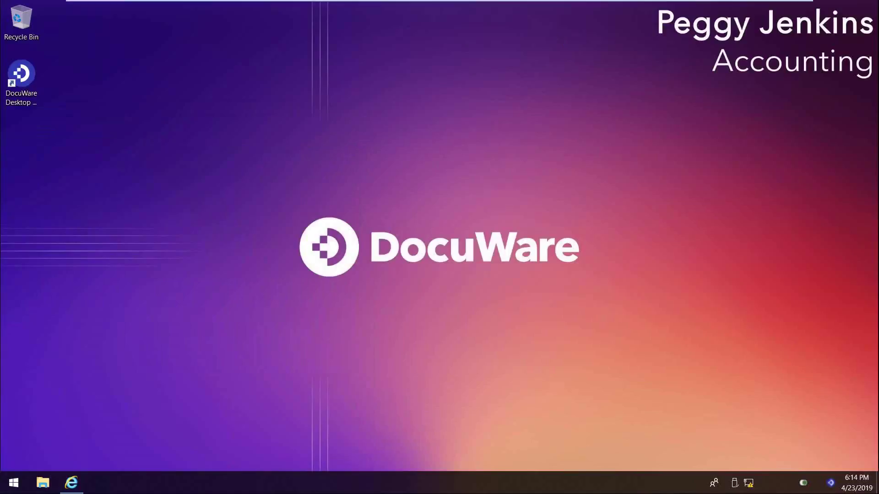
left_click(71, 482)
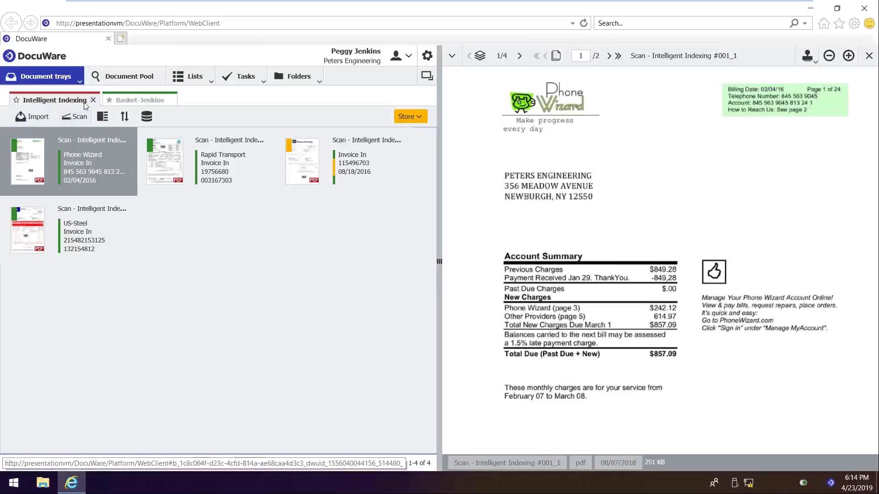
Step: Check the Basket tray, then in Intelligent Indexing select invoice 115496703 for storing
left_click(137, 105)
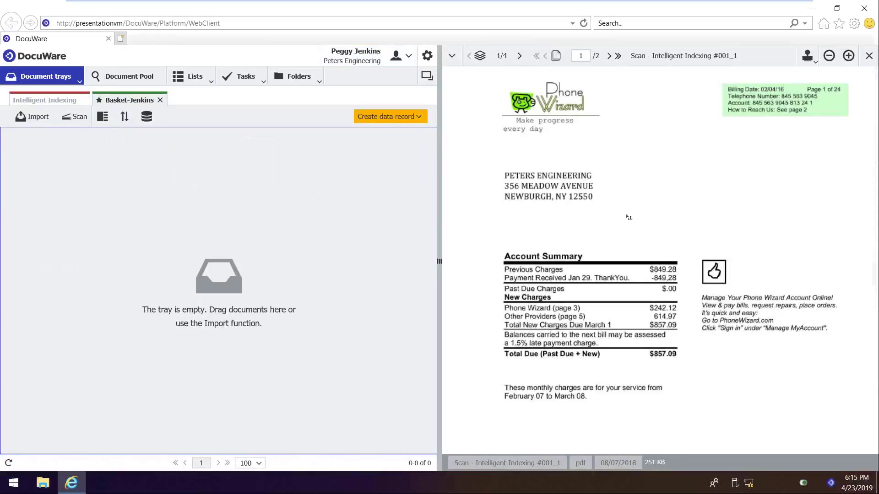
left_click(45, 103)
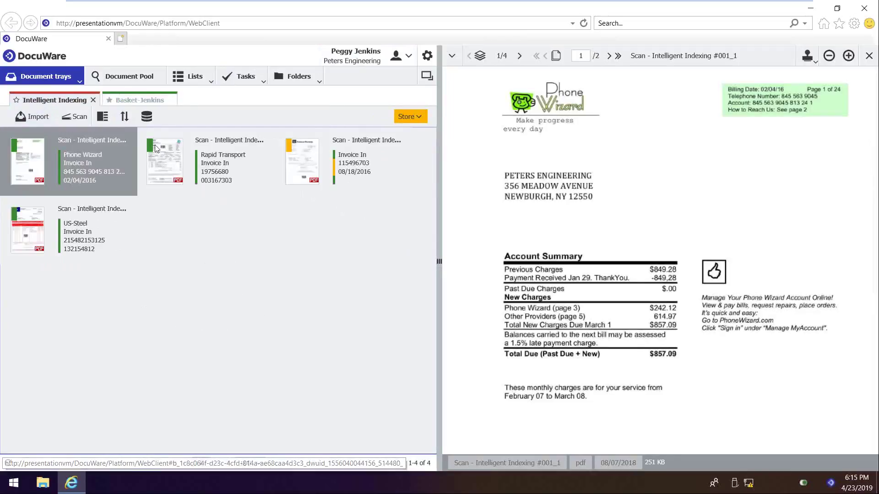
left_click(176, 166)
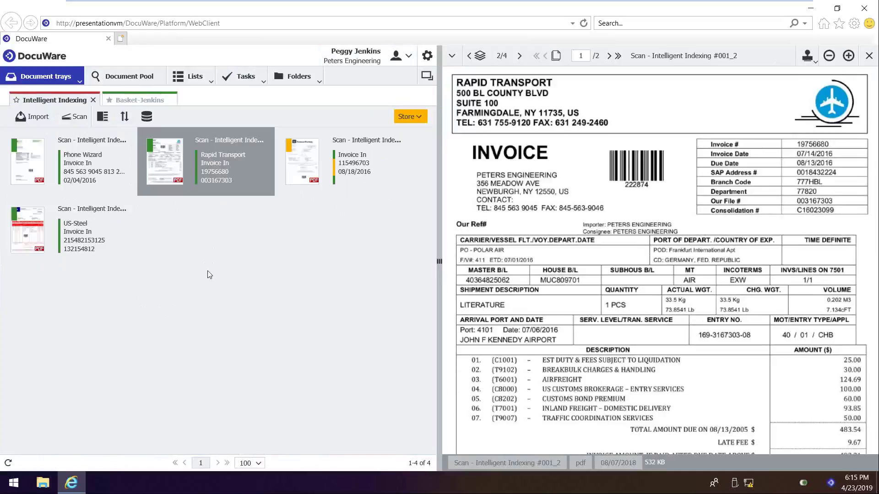
left_click(398, 134)
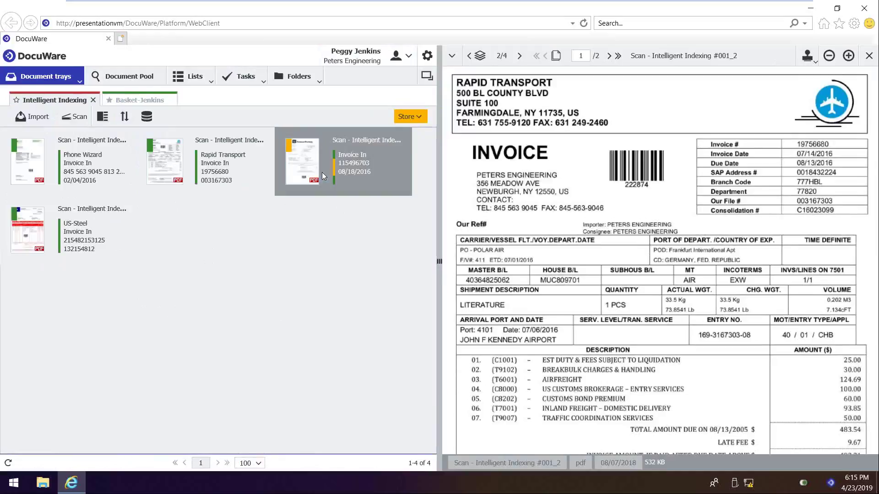
Step: Capture company STORAGE EXPERTS, INC, net 123.00 and tax 6.26 from the invoice and store it in Document Pool - Accounting
left_click(413, 118)
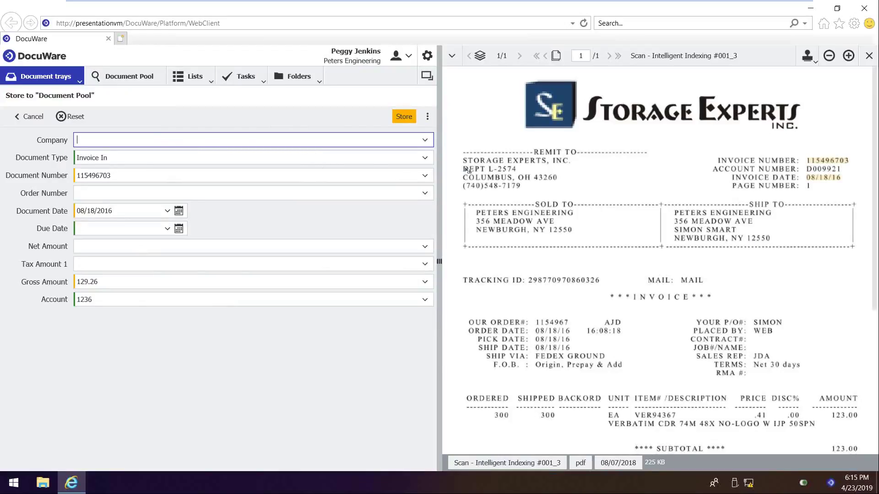
left_click_drag(464, 161, 569, 162)
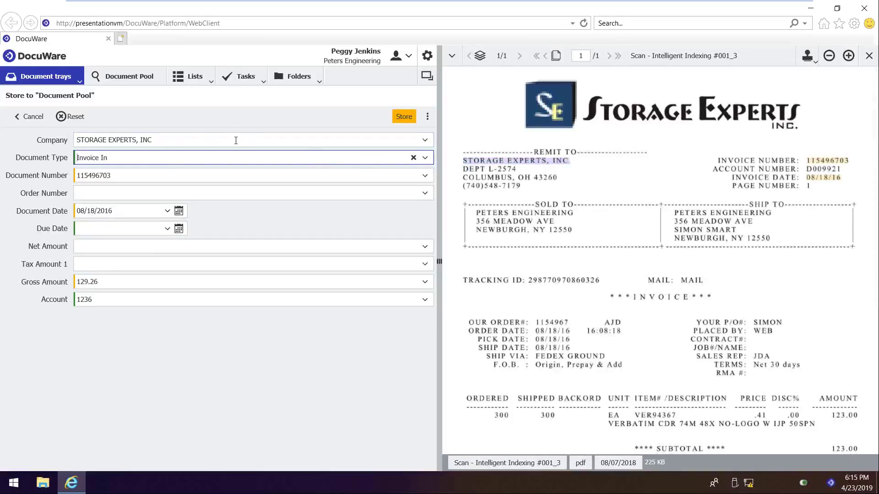
left_click(204, 245)
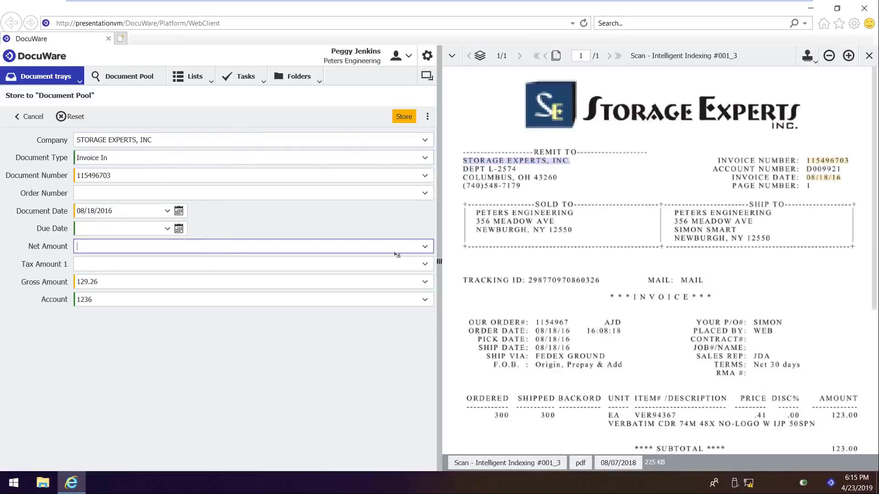
scroll(638, 278, "down", 1)
scroll(638, 278, "down", 1)
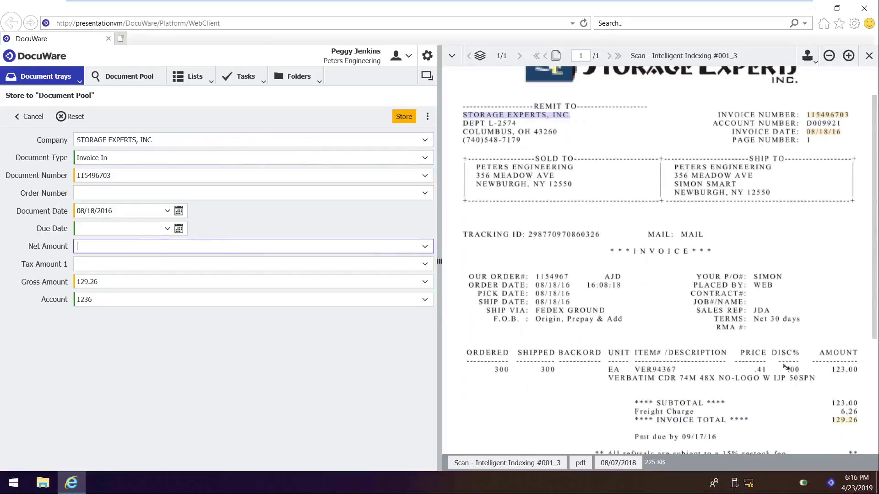
left_click(845, 404)
left_click(847, 412)
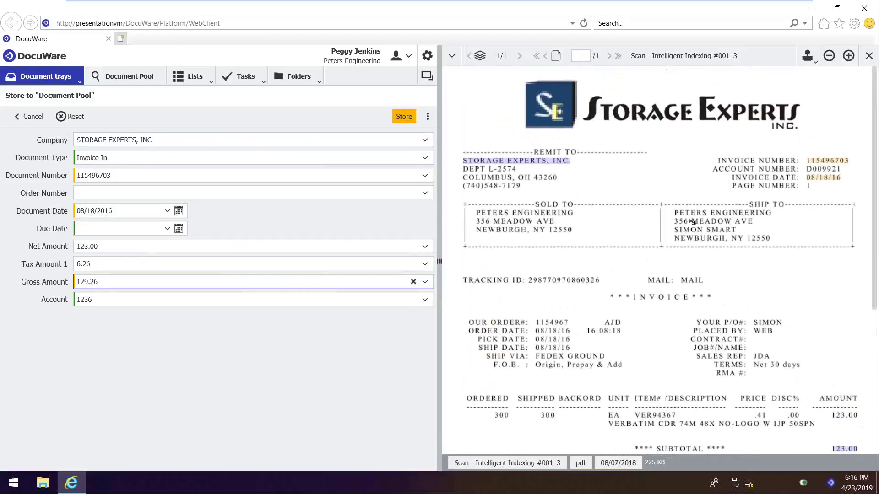
left_click(408, 120)
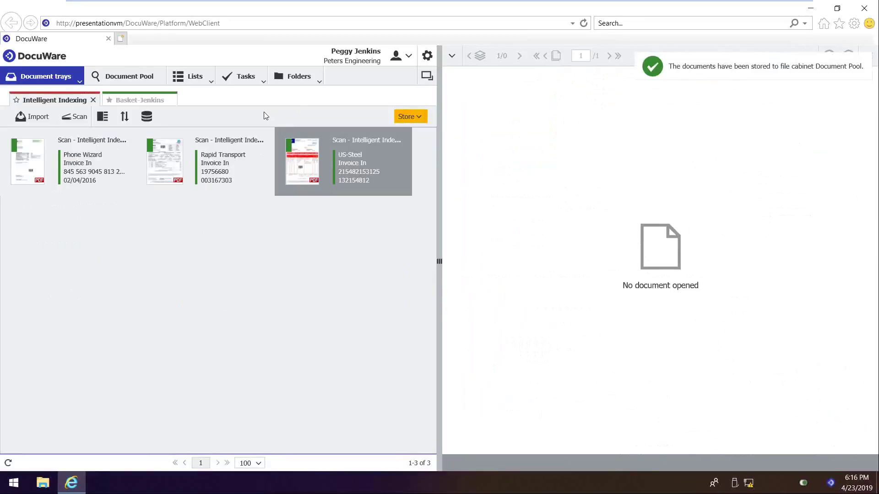
Step: Store the US-Steel invoice to Document Pool - Accounting+ and list its Assign Cost Center tasks
left_click(305, 179)
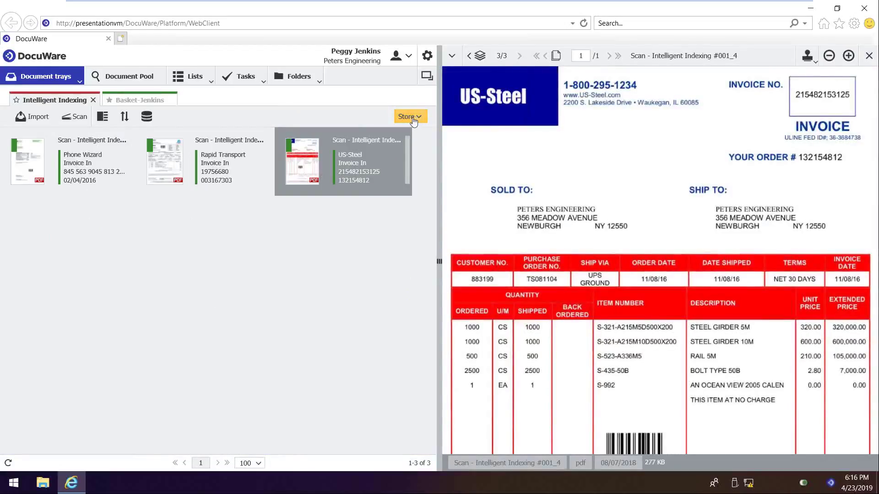
left_click(409, 116)
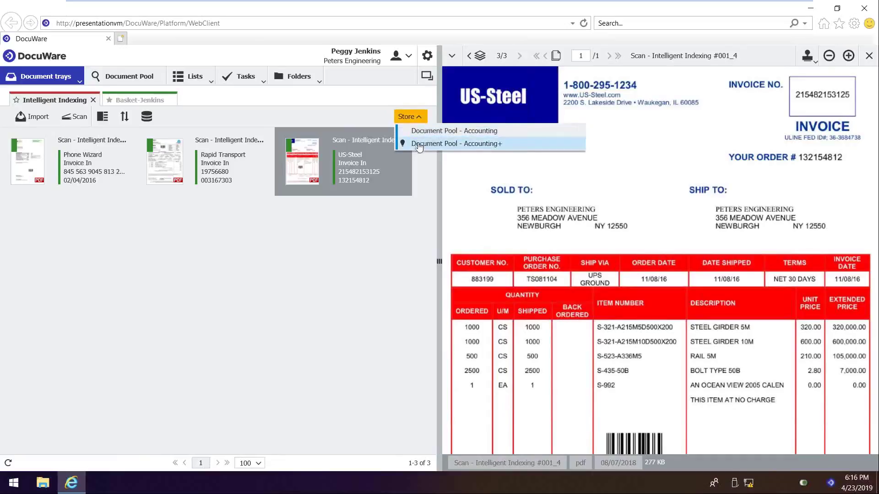
left_click(416, 143)
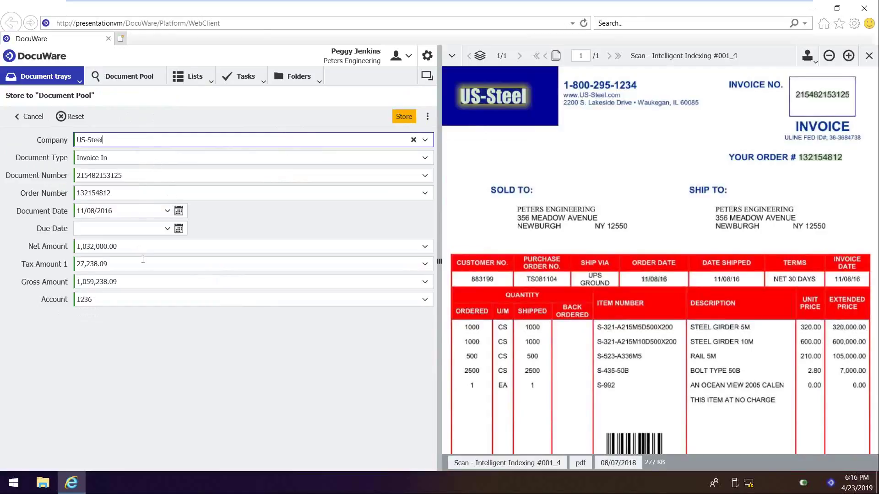
left_click(127, 176)
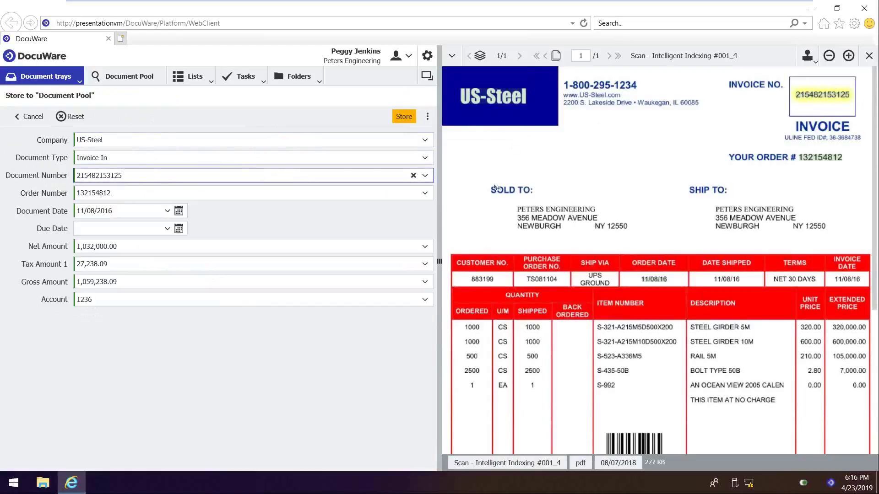
left_click(401, 117)
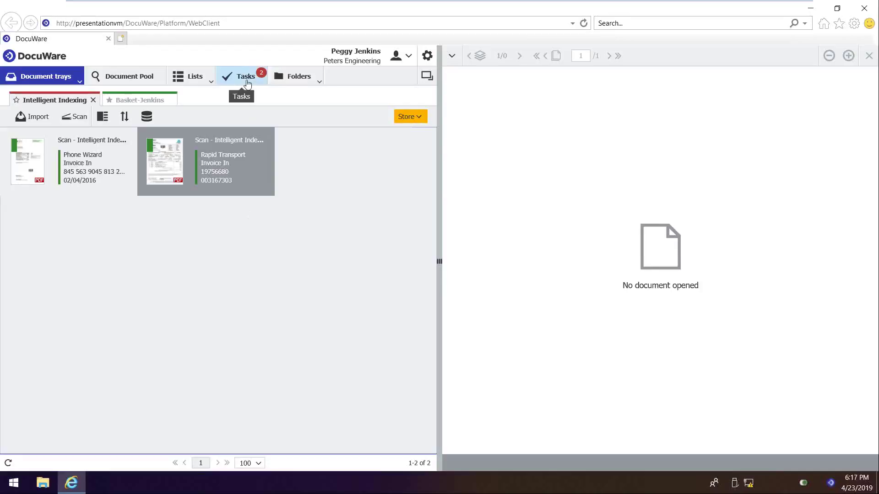
left_click(246, 78)
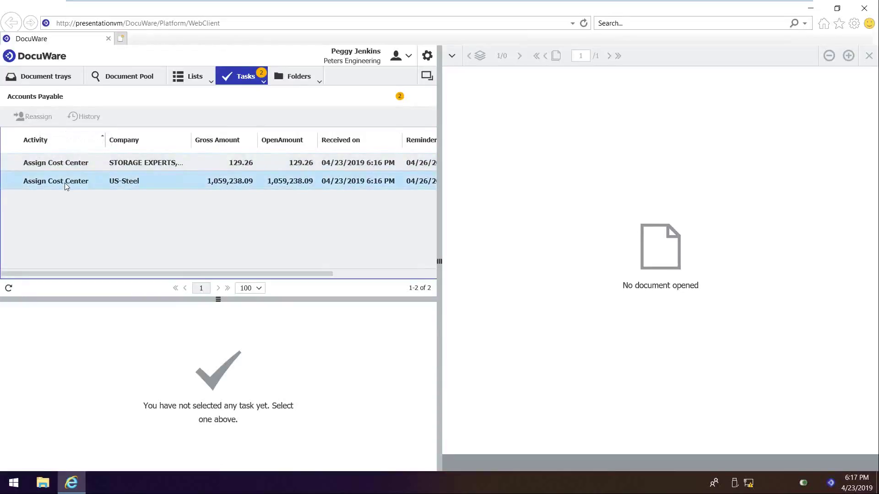
Step: On the US-Steel task, set a Cost Center stamp to 21000 - Manufacturing
left_click(64, 183)
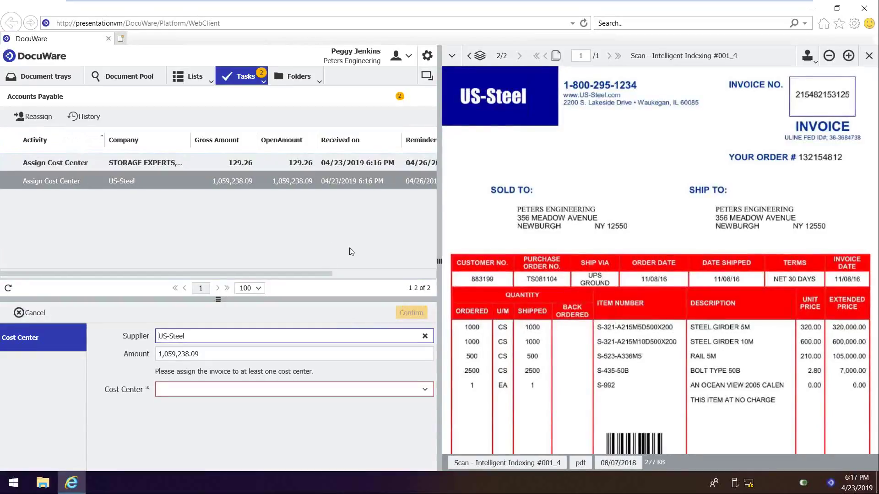
left_click(425, 390)
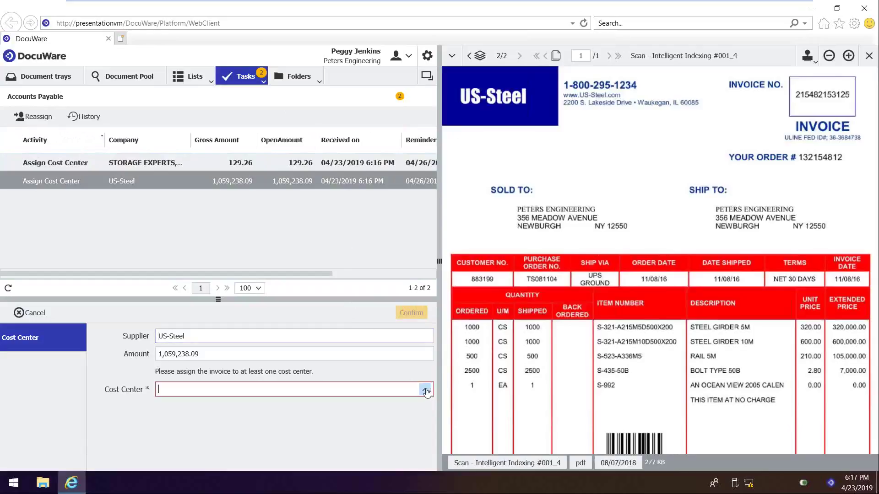
left_click(98, 425)
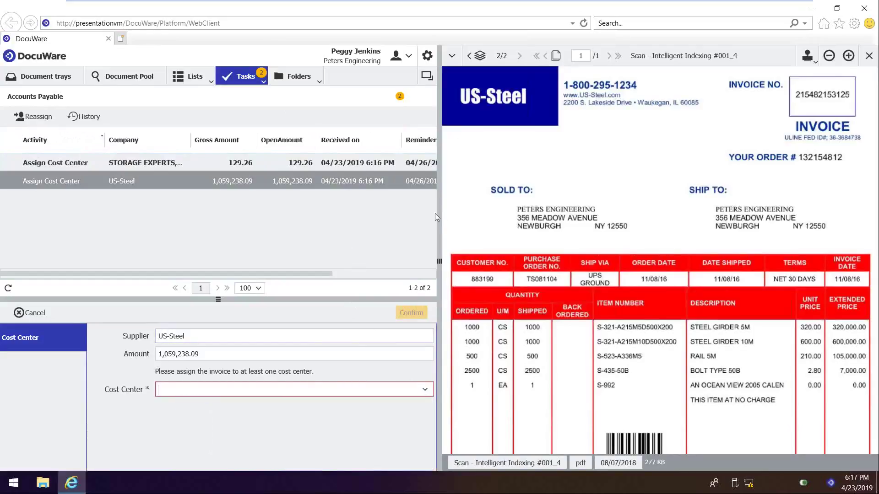
left_click(808, 57)
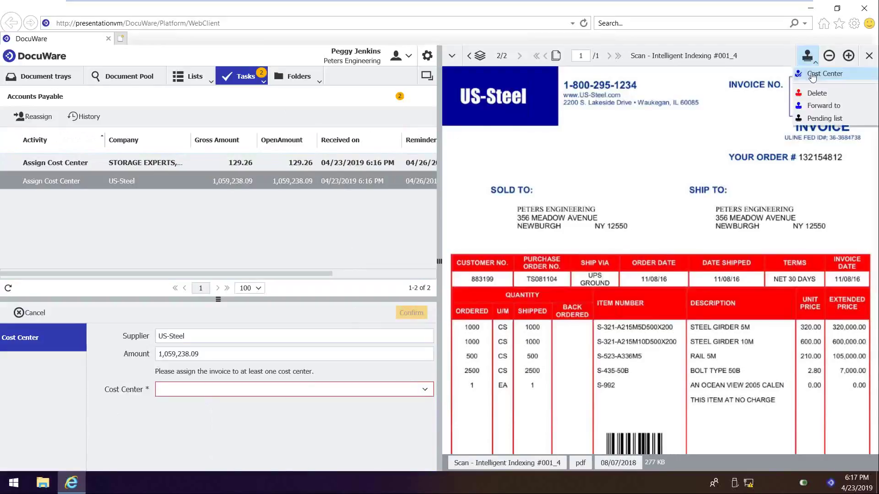
left_click(811, 72)
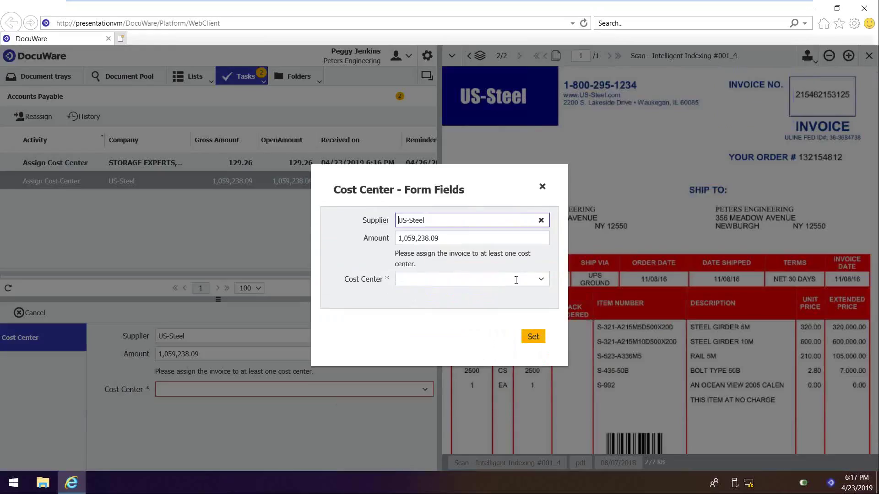
left_click(540, 279)
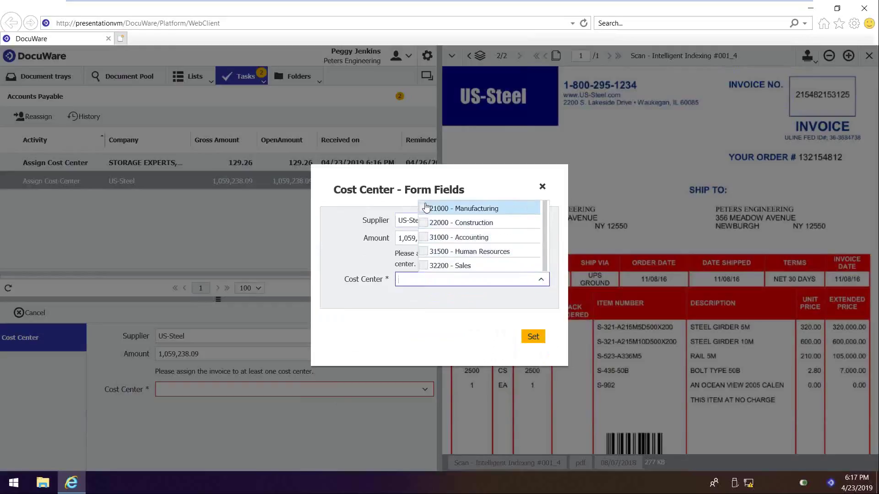
left_click(422, 208)
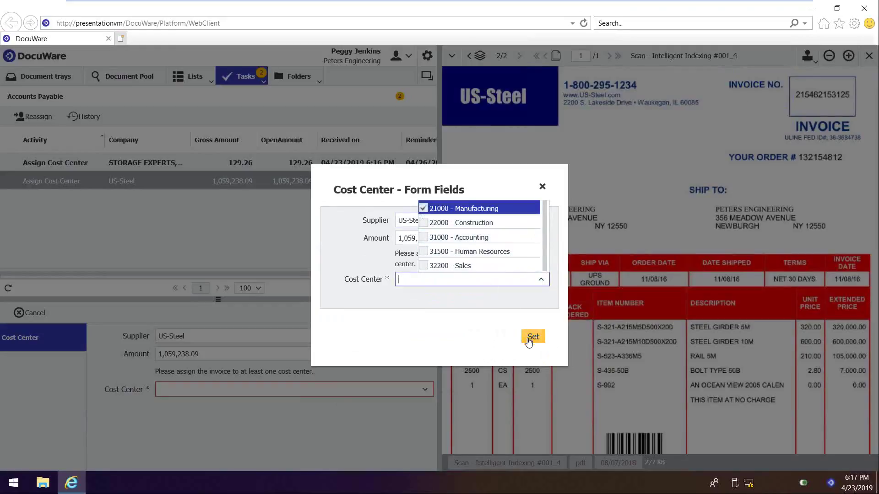
left_click(528, 341)
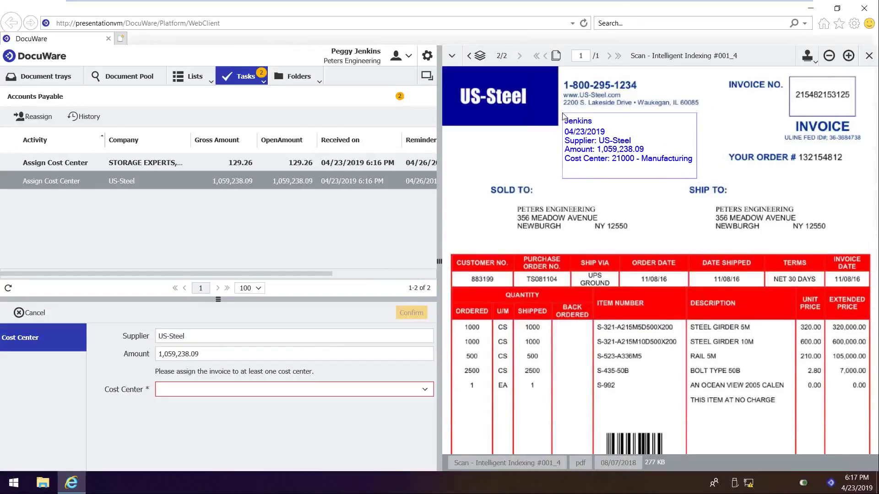
Step: Place the cost center stamp and confirm the 1,059,238.09 task moved on to Check Invoice
left_click(564, 117)
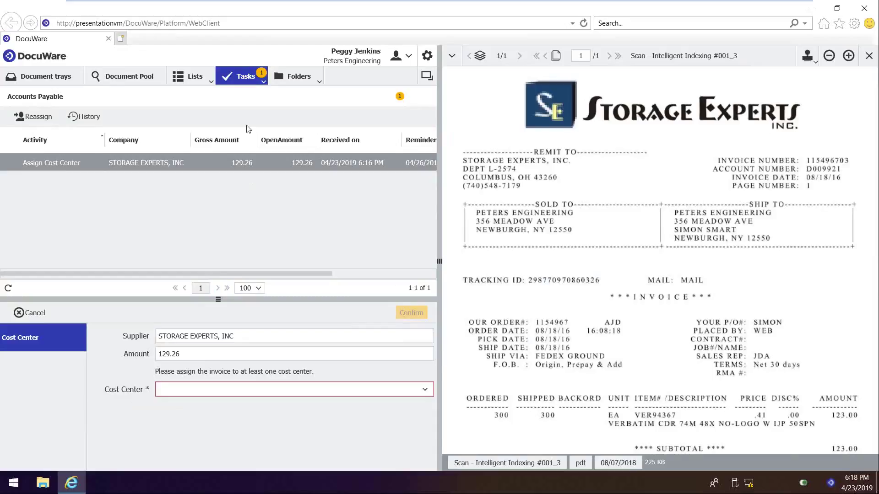
left_click(259, 81)
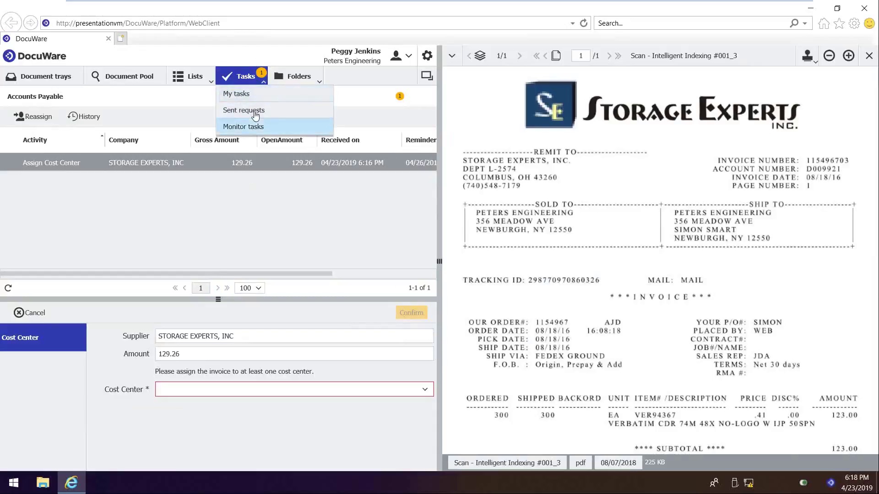
left_click(247, 85)
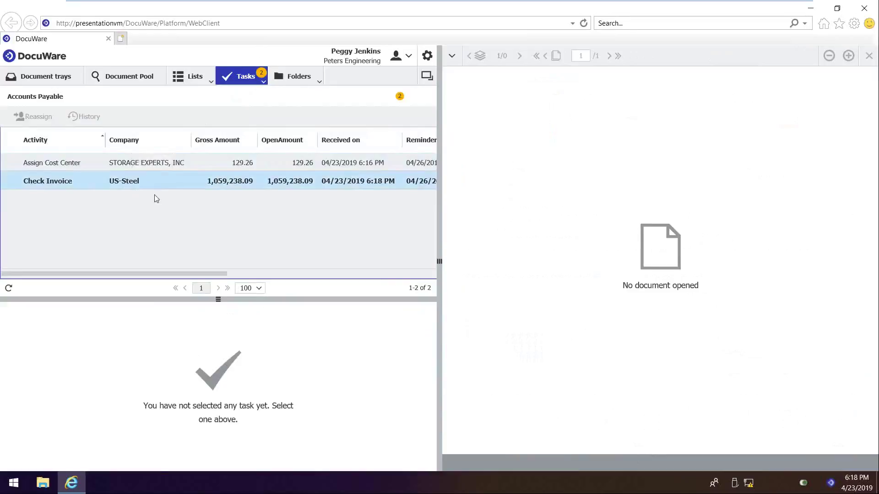
left_click_drag(141, 275, 259, 274)
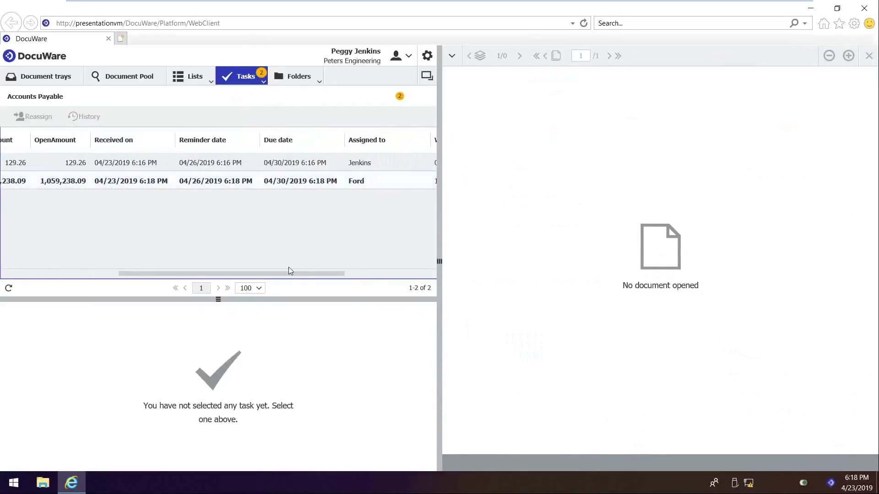
left_click_drag(265, 269, 134, 265)
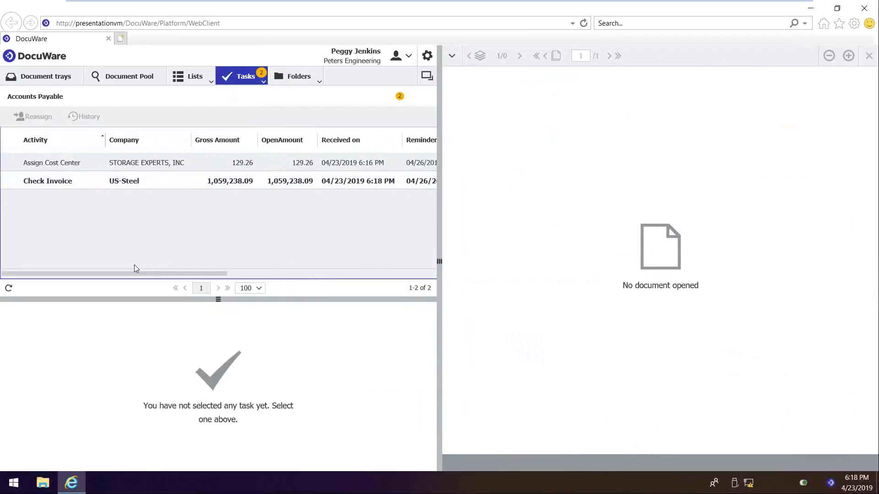
left_click_drag(133, 278, 263, 282)
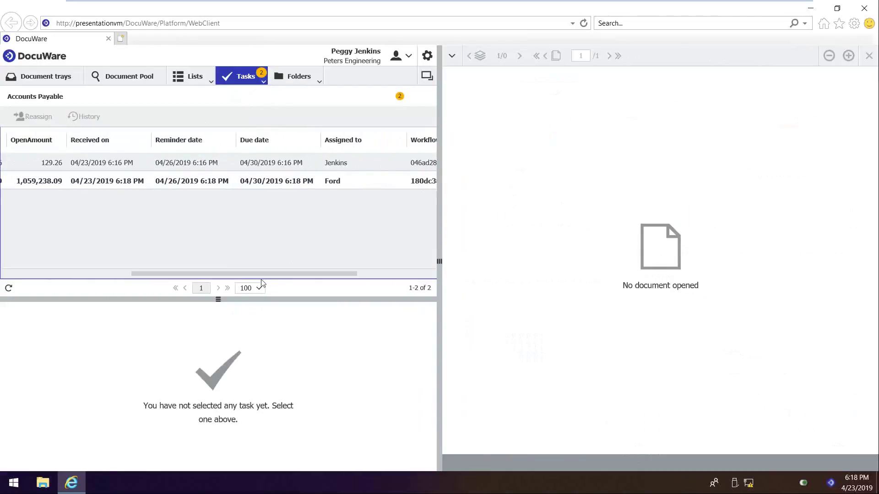
Step: Switch to the production manager's Windows account
left_click(17, 486)
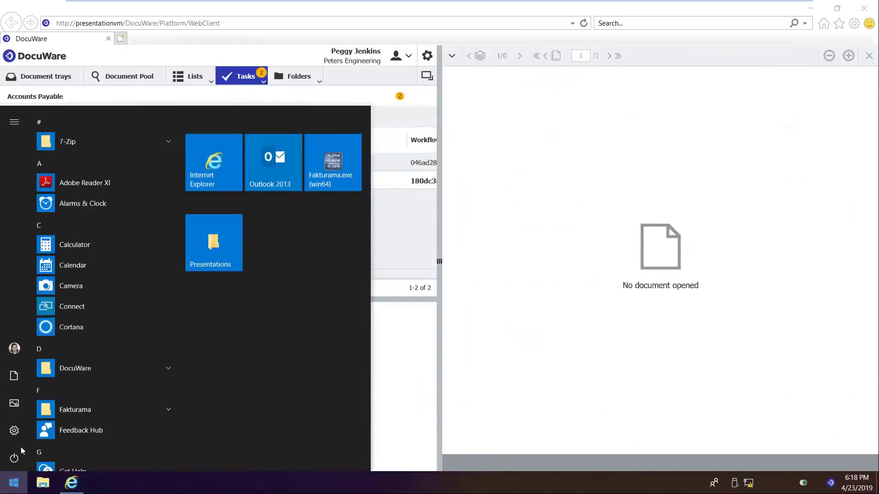
left_click(14, 348)
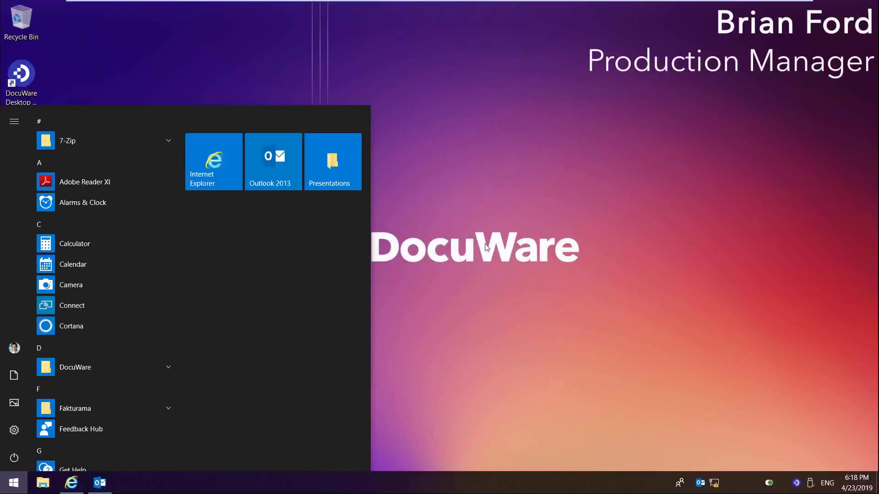
left_click(487, 248)
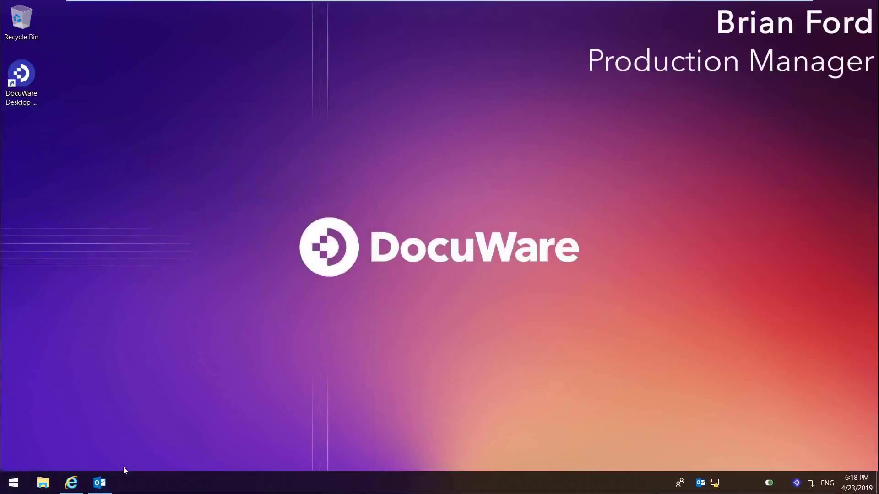
Step: In Outlook, read the workflow email assigning the US-Steel invoice for 1059238.09
left_click(100, 483)
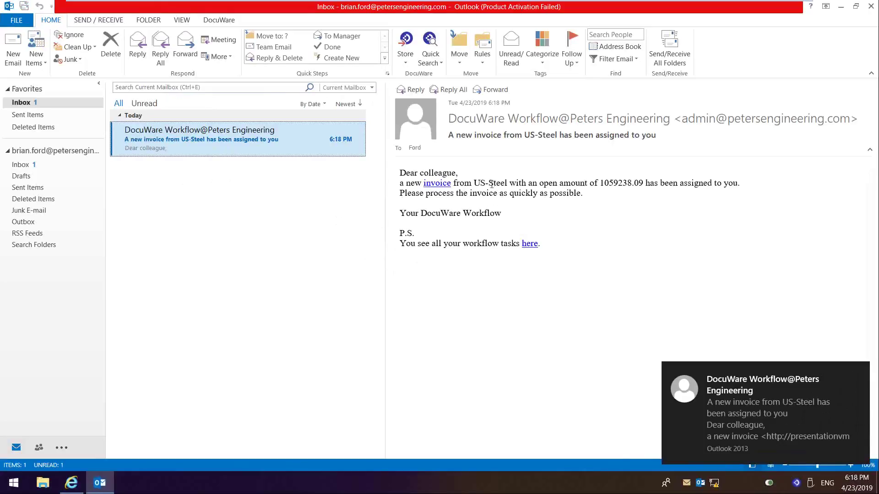
double_click(477, 184)
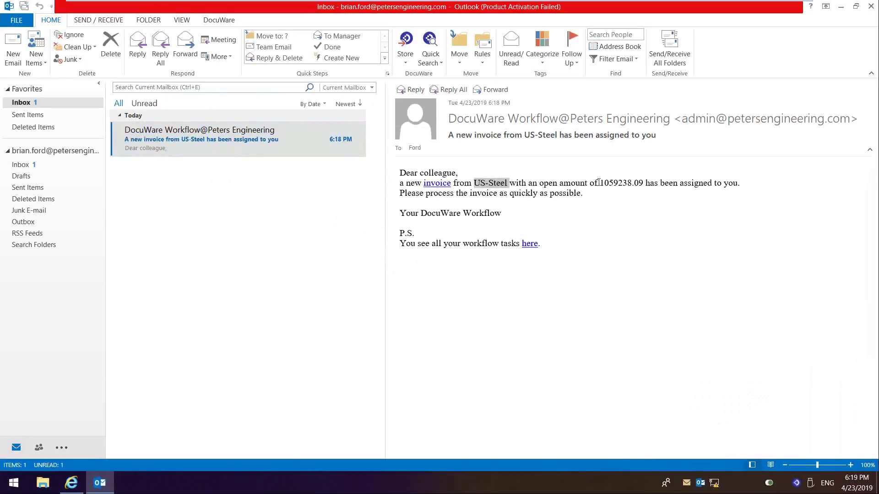
left_click_drag(598, 182, 639, 184)
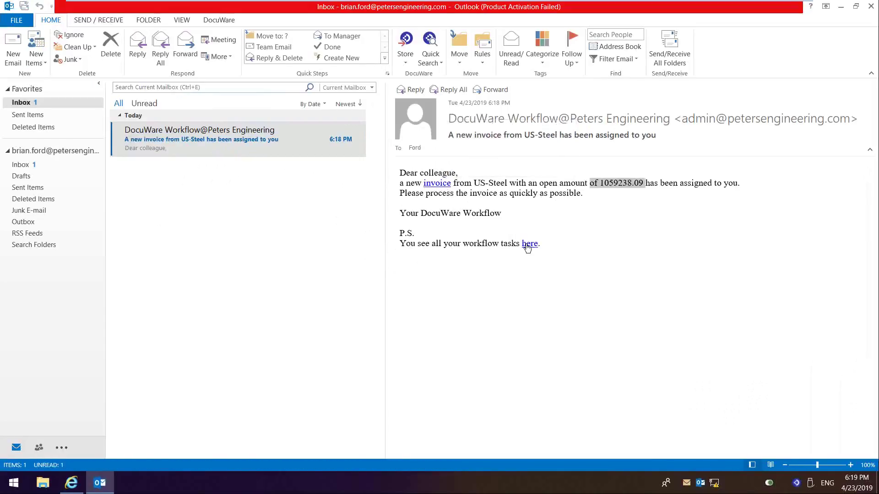
Step: Approve the US-Steel Check Invoice task with an Approve stamp for 1,059,238.09 near SOLD TO
left_click(73, 483)
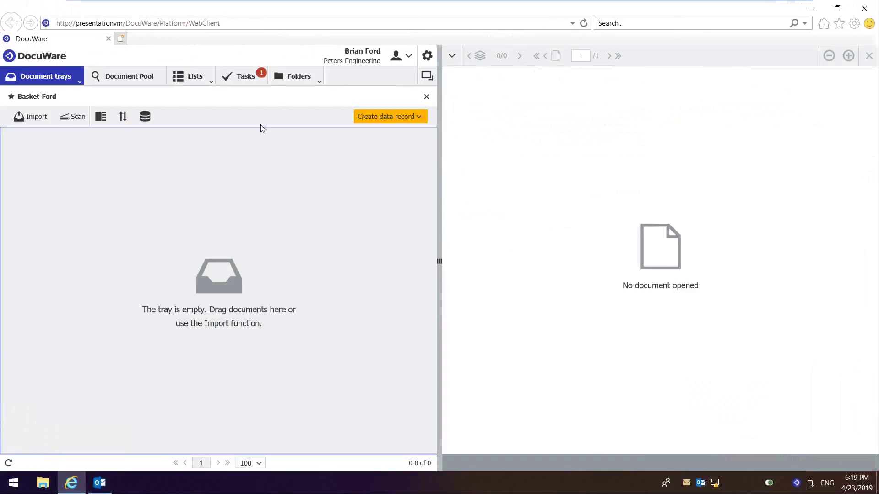
left_click(251, 79)
left_click(168, 161)
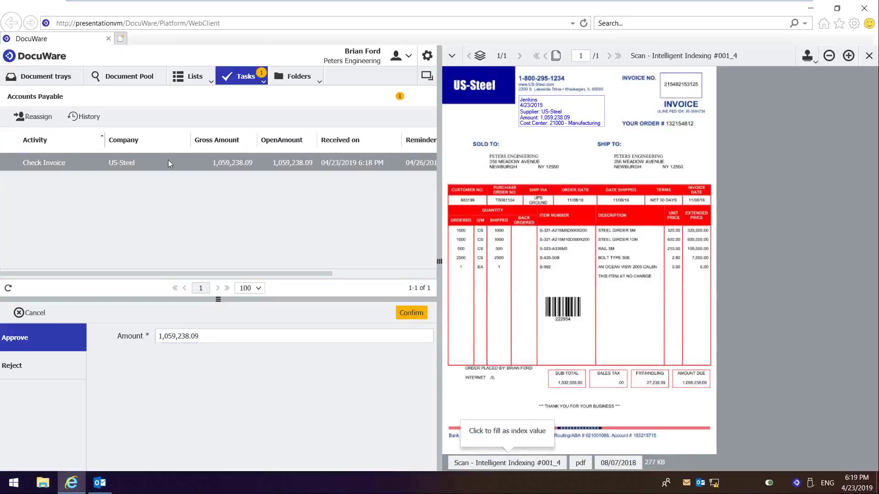
left_click(808, 58)
left_click(819, 74)
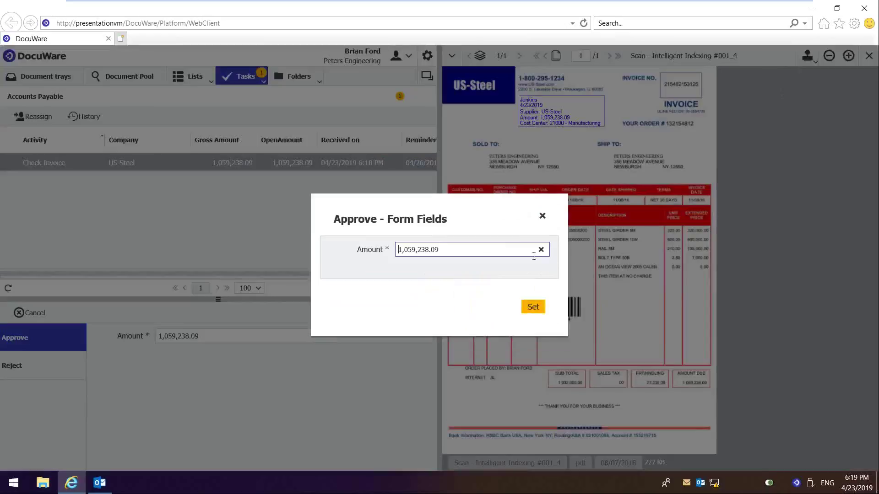
left_click(533, 307)
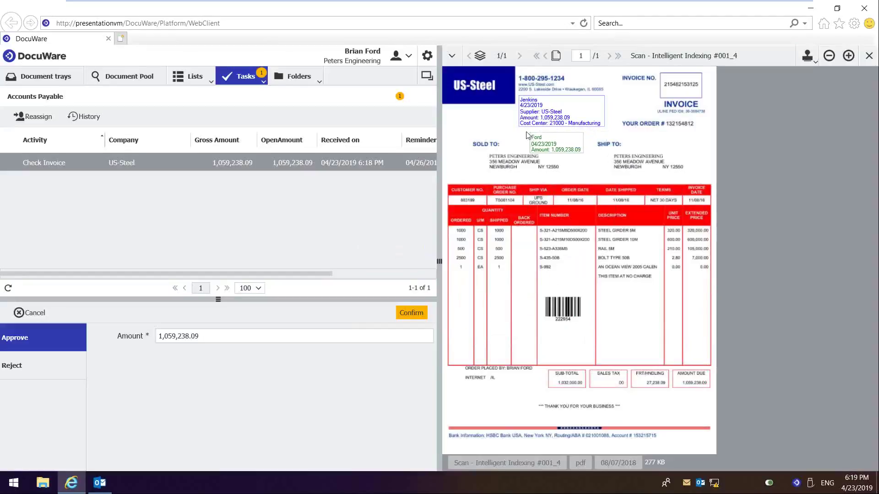
left_click(518, 131)
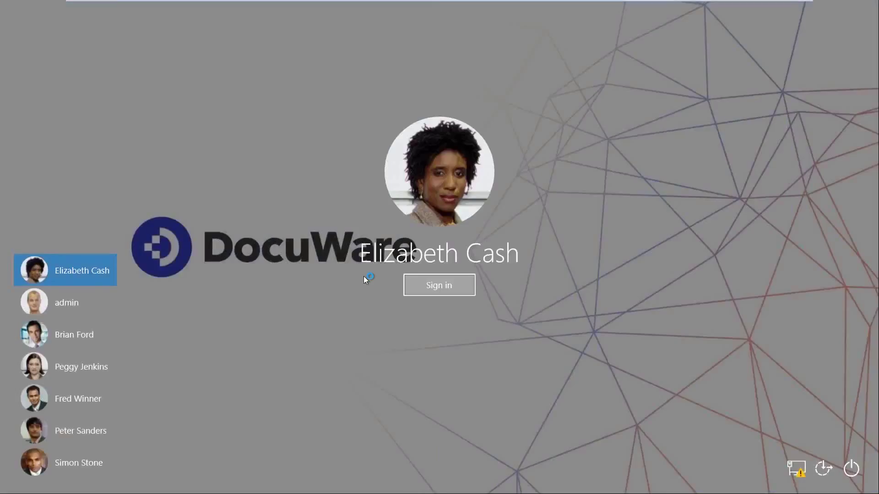
Step: Sign in as the accounting manager and return to the DocuWare web client
key("Return")
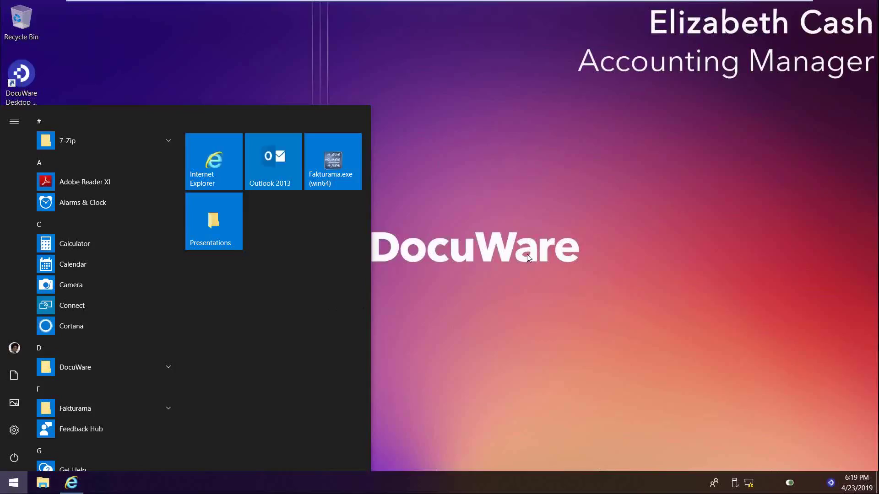
left_click(528, 255)
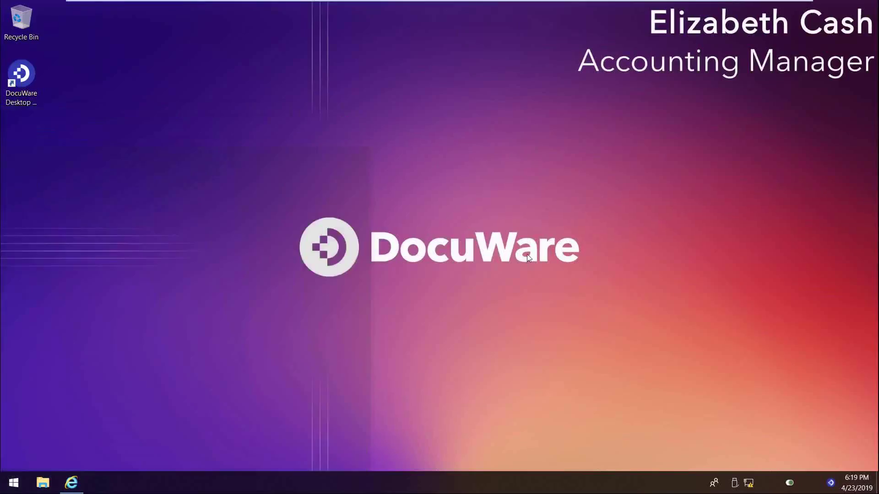
left_click(83, 479)
Step: Stamp the US-Steel CFO approval task Approved beside SHIP TO
left_click(241, 76)
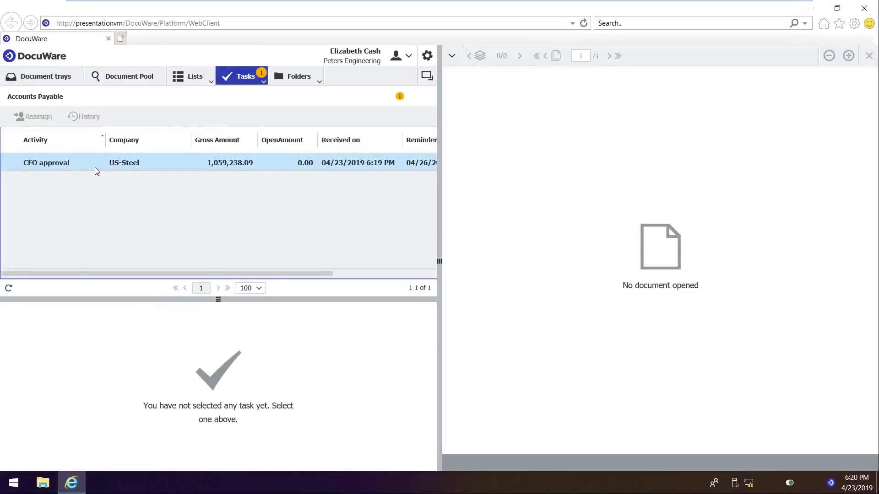
left_click(83, 170)
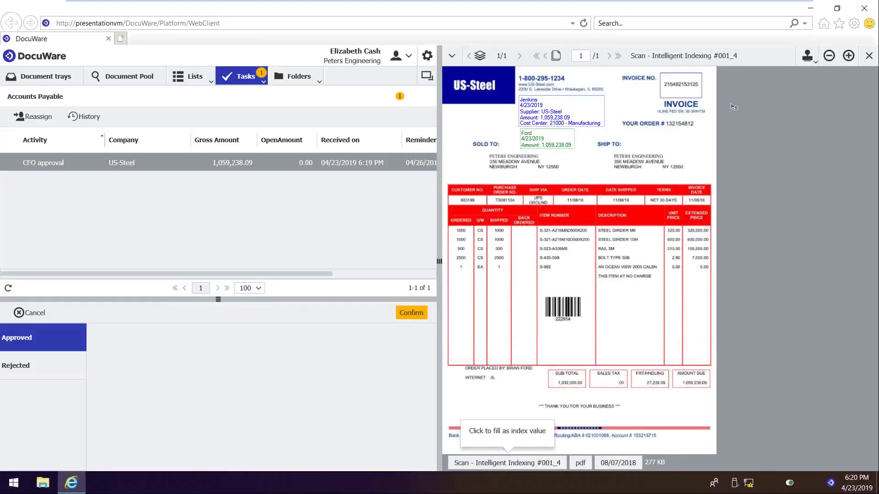
left_click(808, 57)
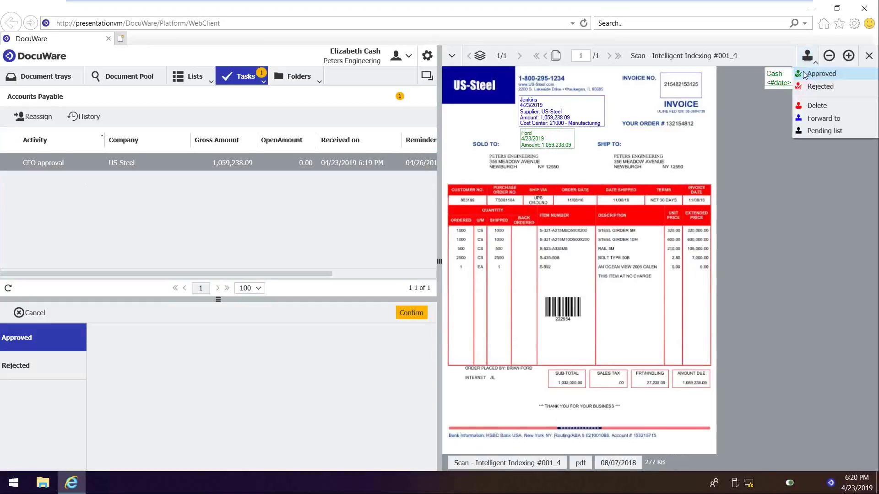
left_click(586, 161)
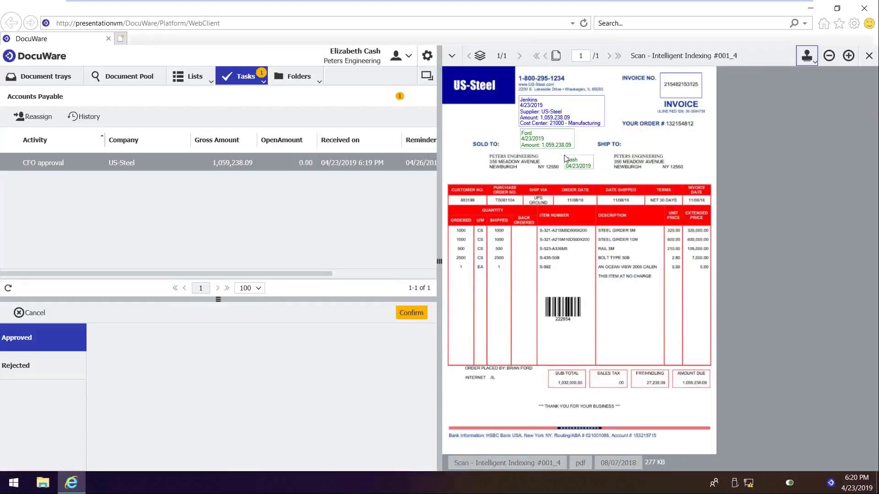
left_click(566, 159)
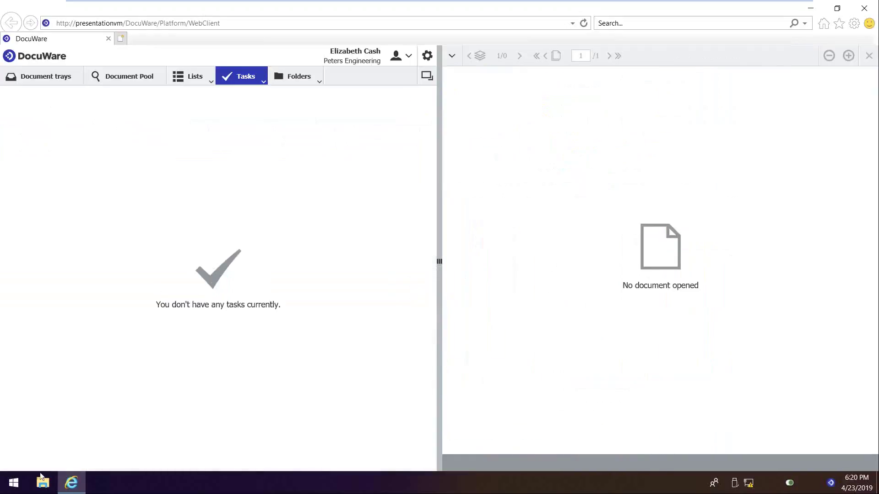
left_click(14, 483)
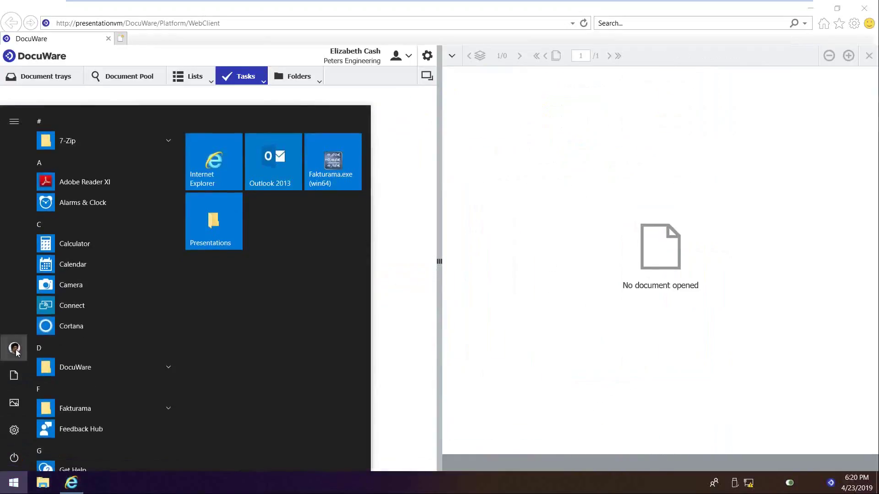
Step: As the next user, book the US-Steel Pay invoice task to cost center 21000 - Manufacturing
left_click(15, 348)
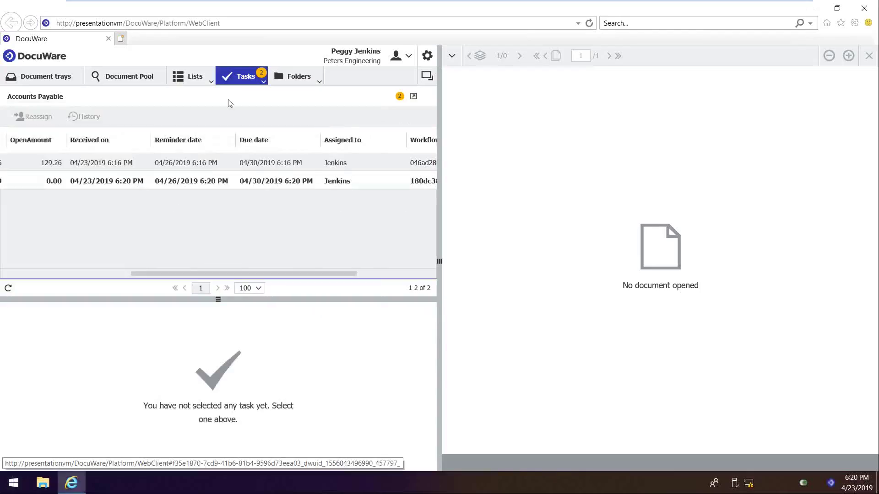
left_click(233, 81)
left_click(240, 92)
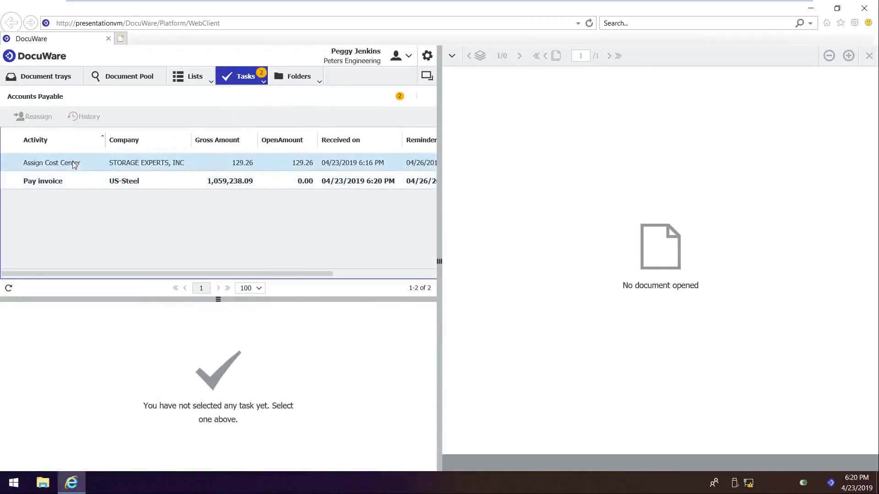
left_click(57, 182)
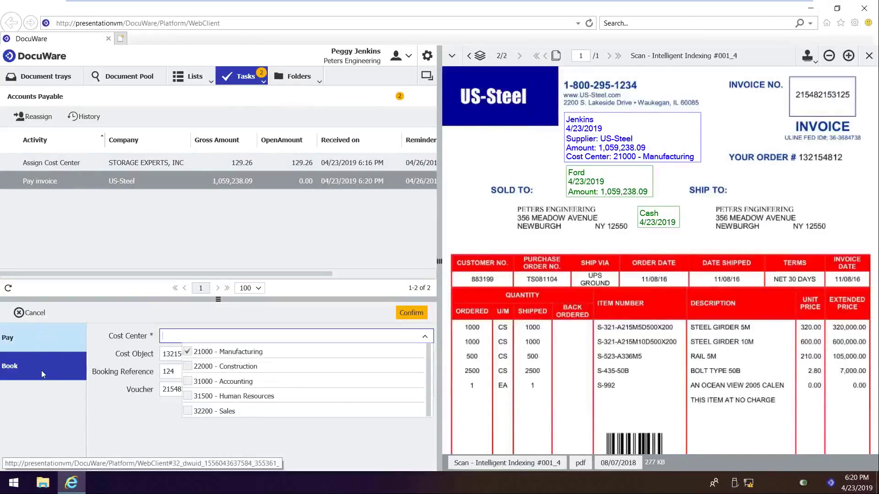
left_click(415, 314)
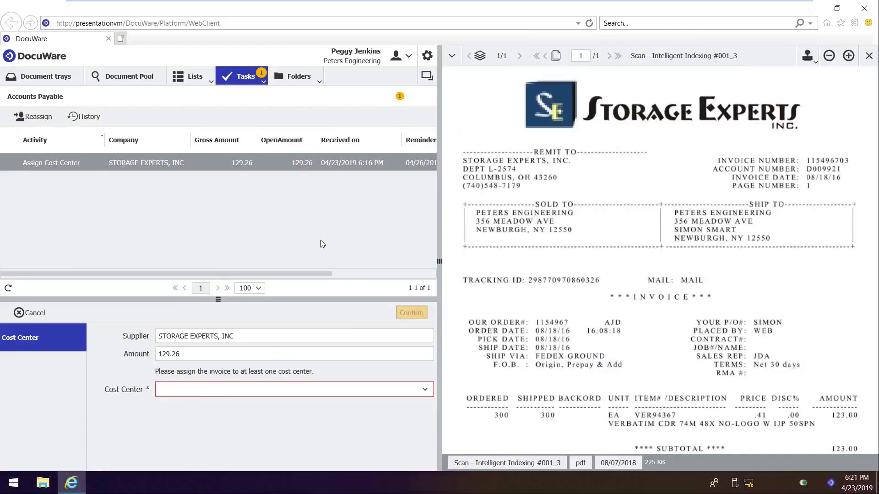
key("alt+Tab")
mouse_move(786, 7)
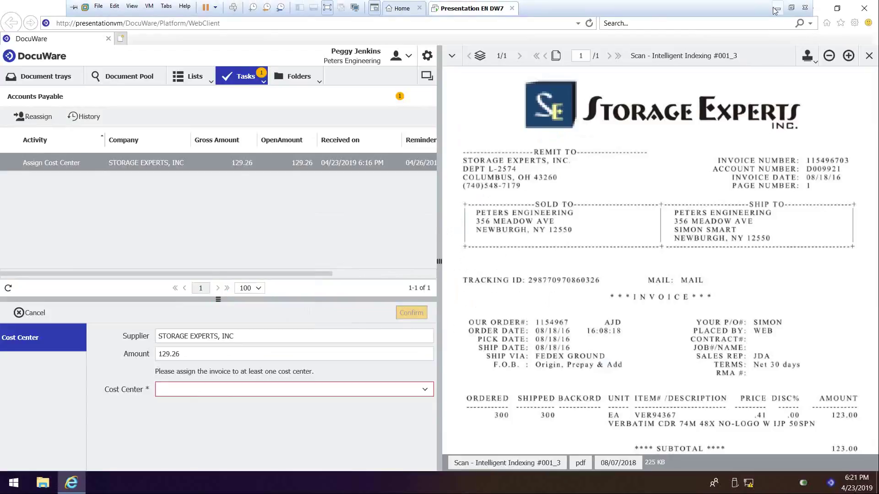
Step: Minimize the full-screen VM and bring back the AP Basic version II swimlane diagram
left_click(776, 10)
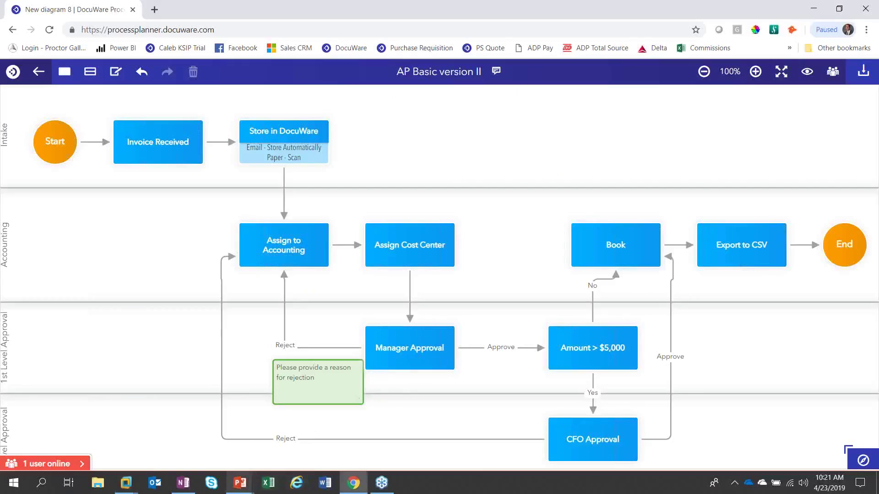
left_click(252, 489)
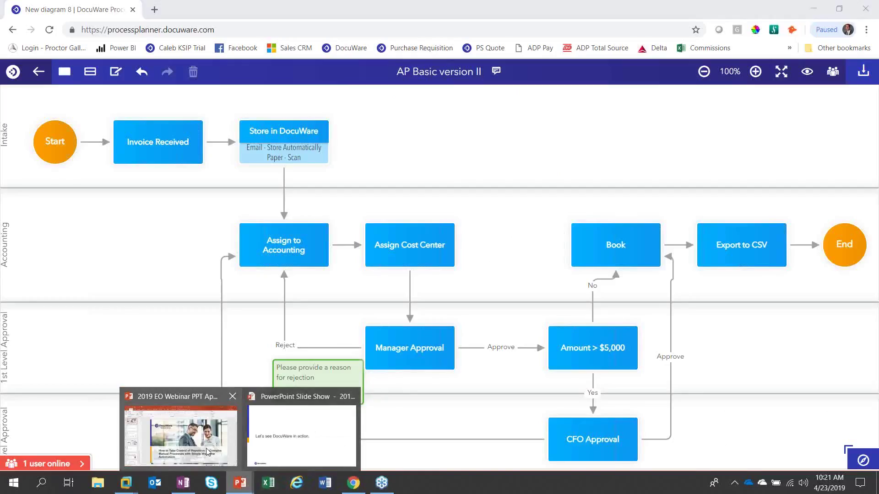